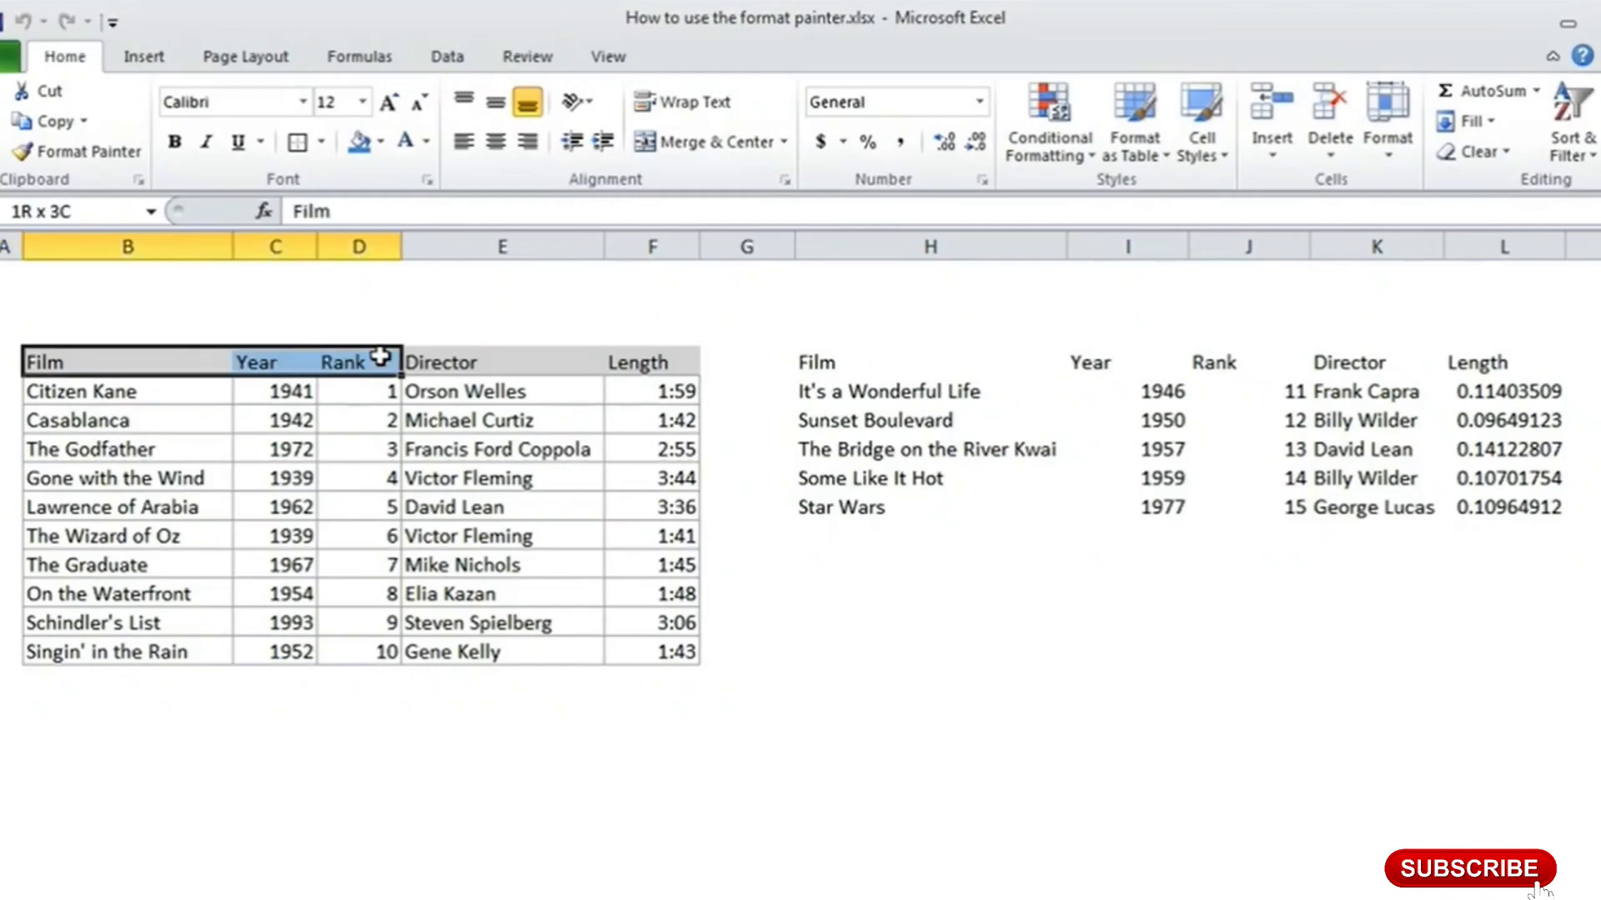
# - Give the first film table's header row B4:F4 a blue fill and white text
pyautogui.click(359, 143)
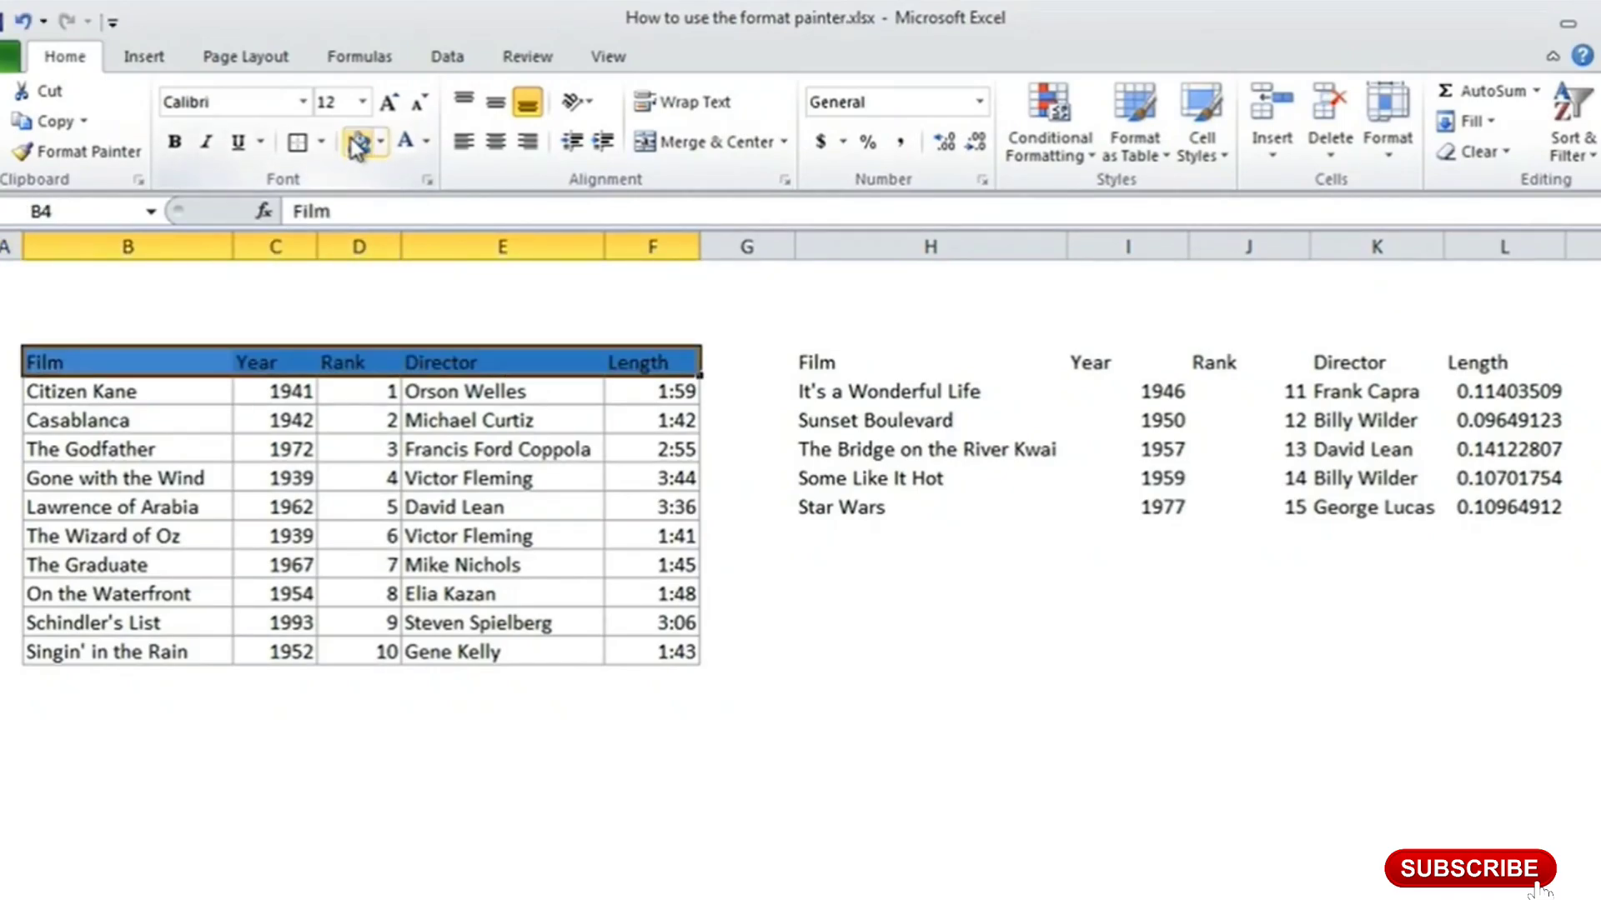
pyautogui.click(408, 143)
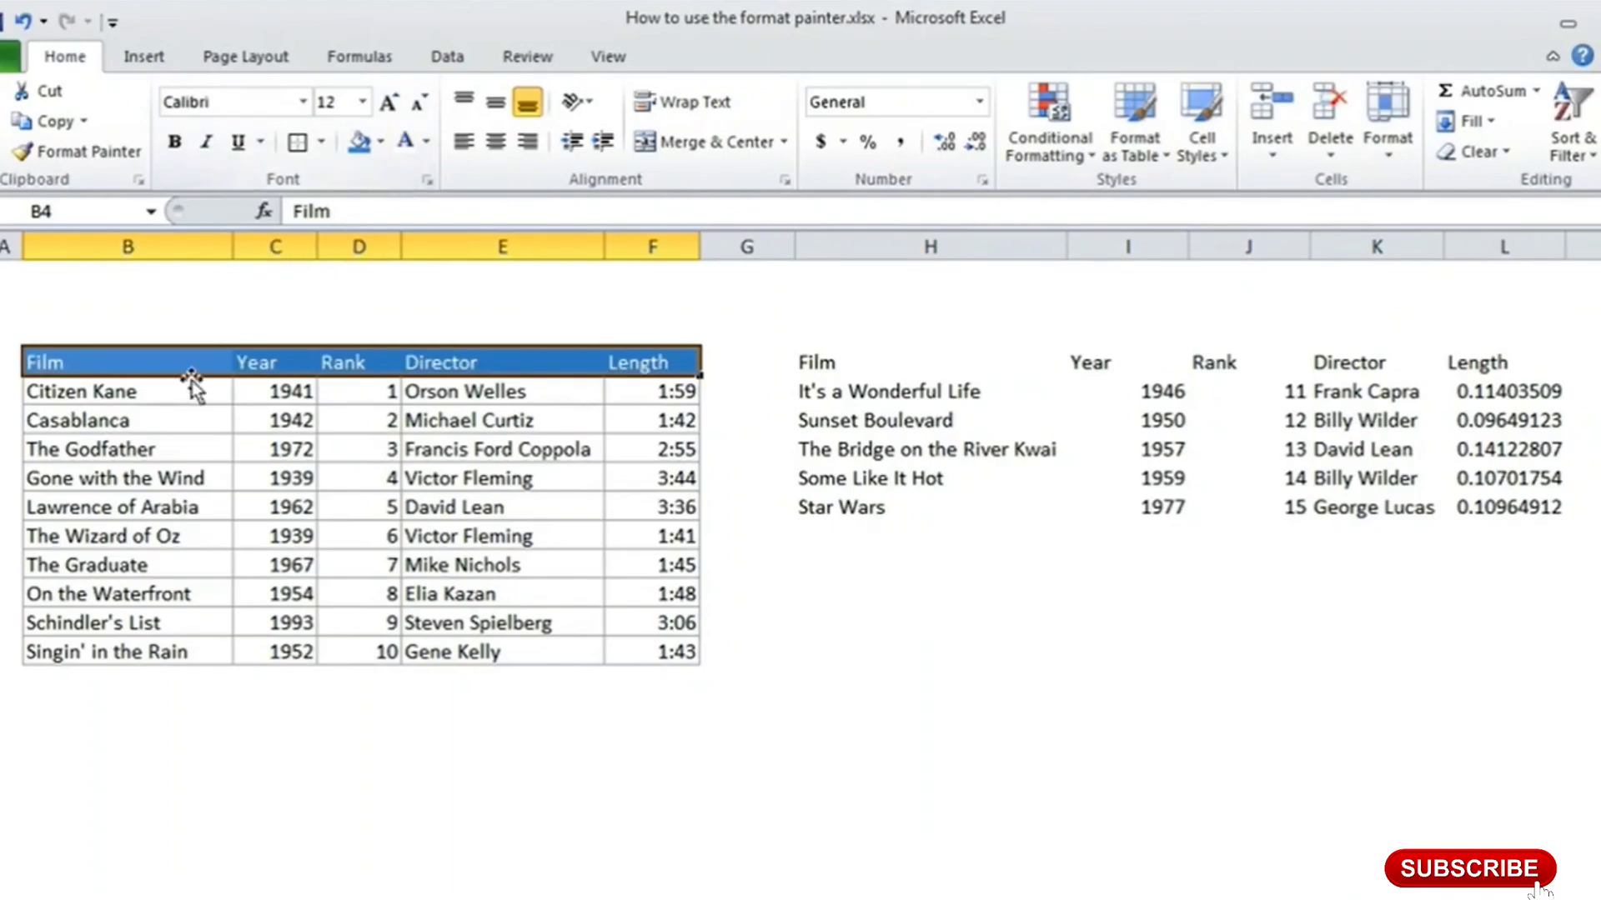
# - Italicize the film titles in B5:B14 and center the Year and Rank columns of the first table
pyautogui.moveTo(190, 384); pyautogui.dragTo(183, 650)
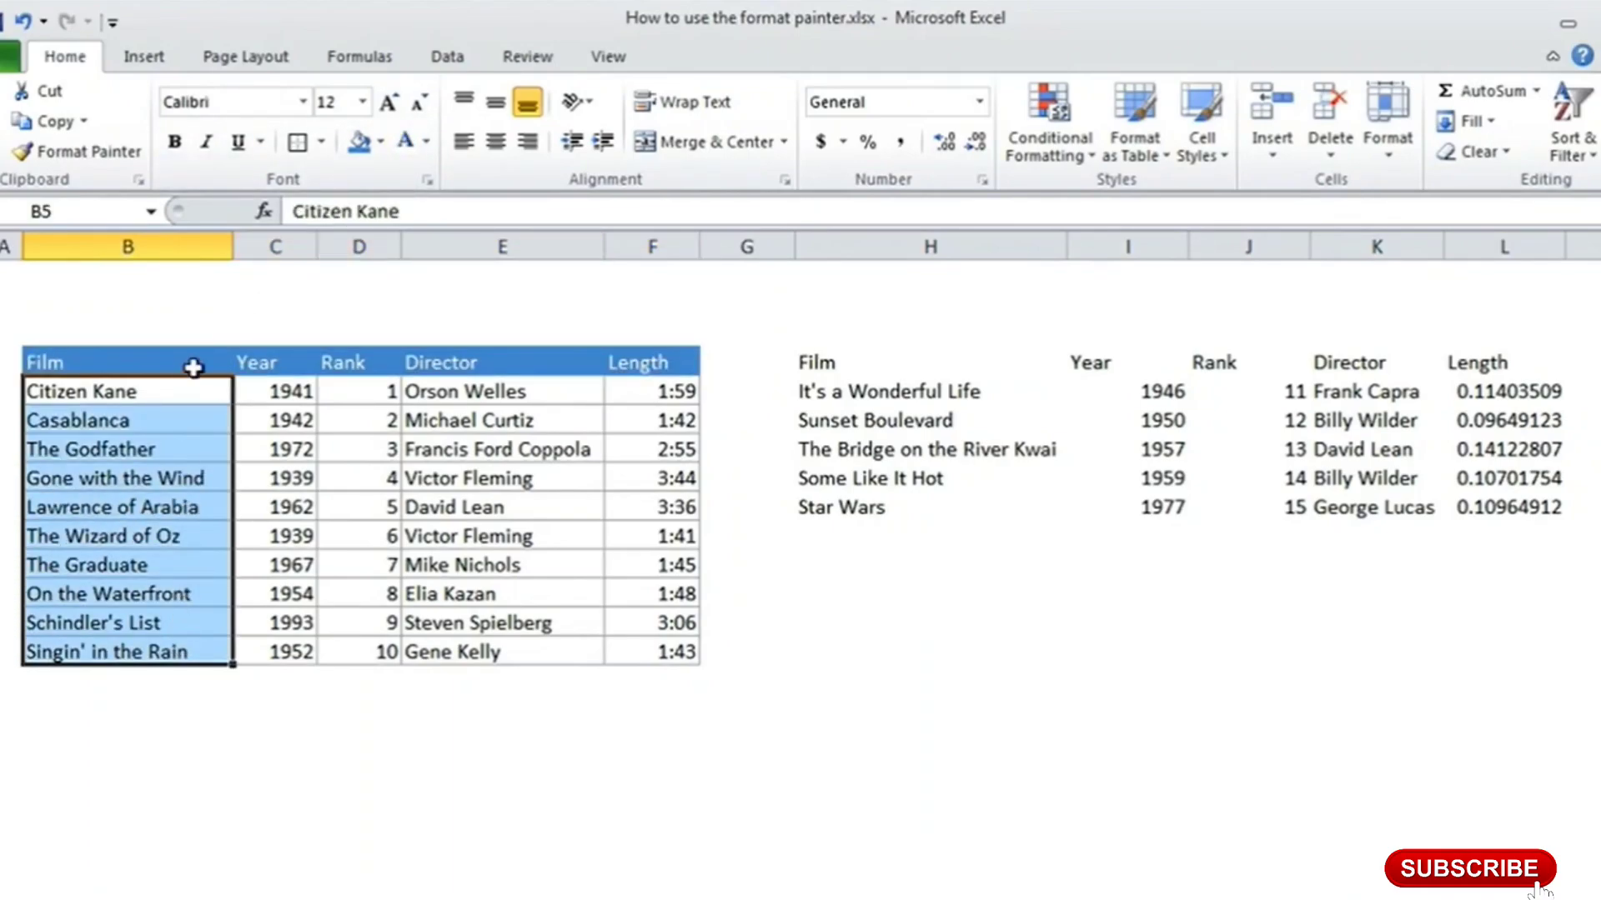
pyautogui.click(206, 143)
pyautogui.moveTo(286, 360); pyautogui.dragTo(324, 652)
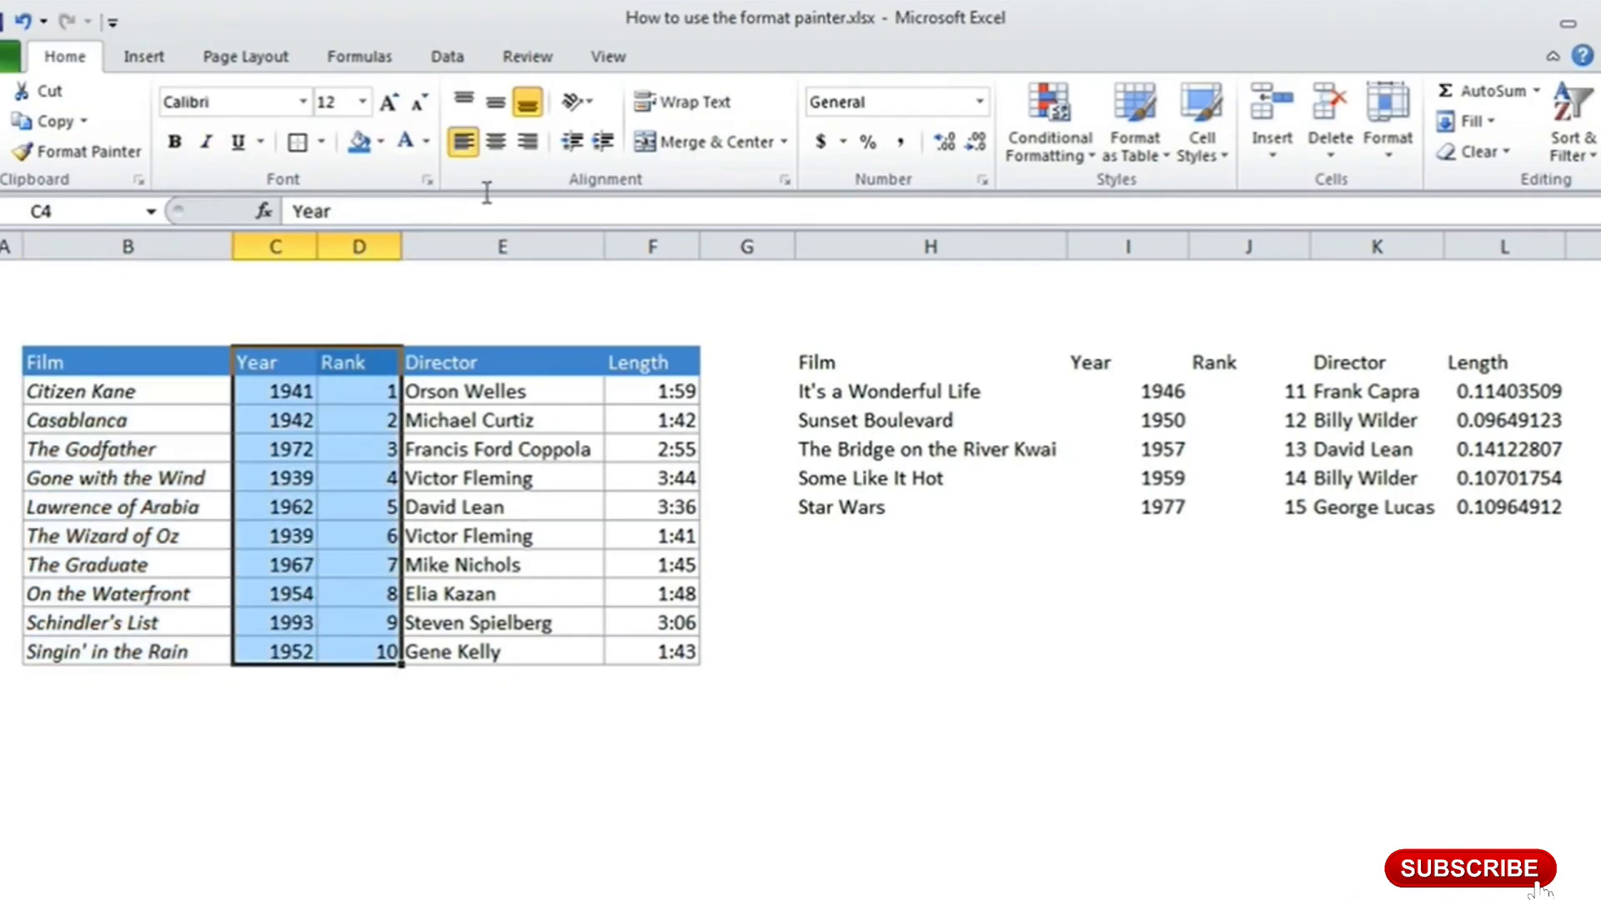
pyautogui.click(495, 144)
# - Check the formatting of the Film header and the first data row's cells through the Length column in the first table
pyautogui.click(140, 364)
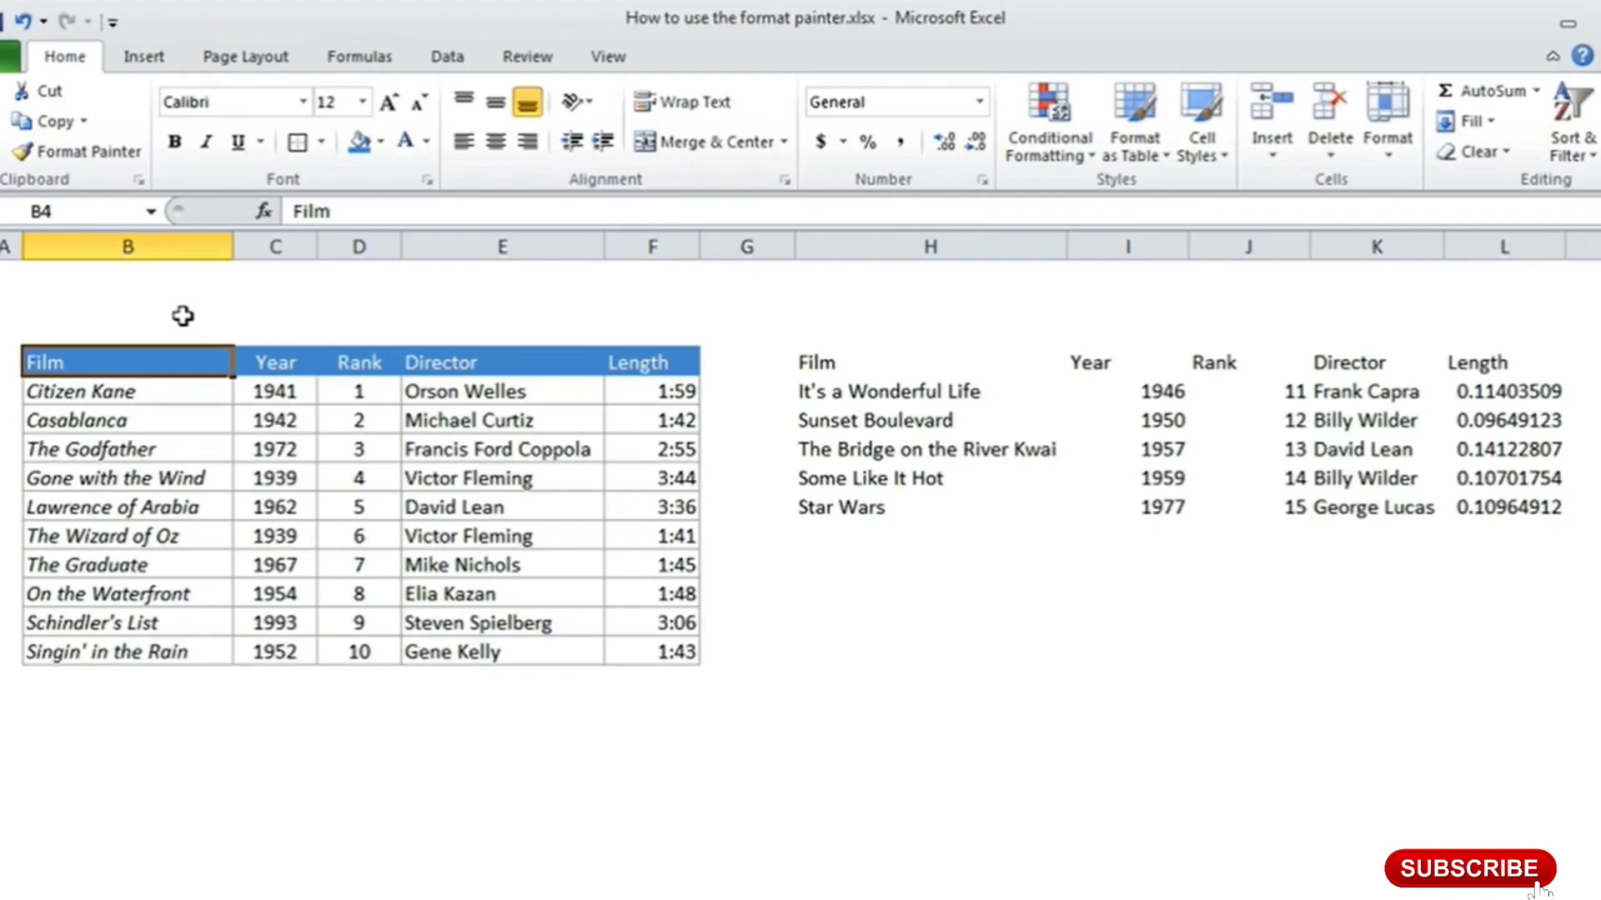
pyautogui.press('Down')
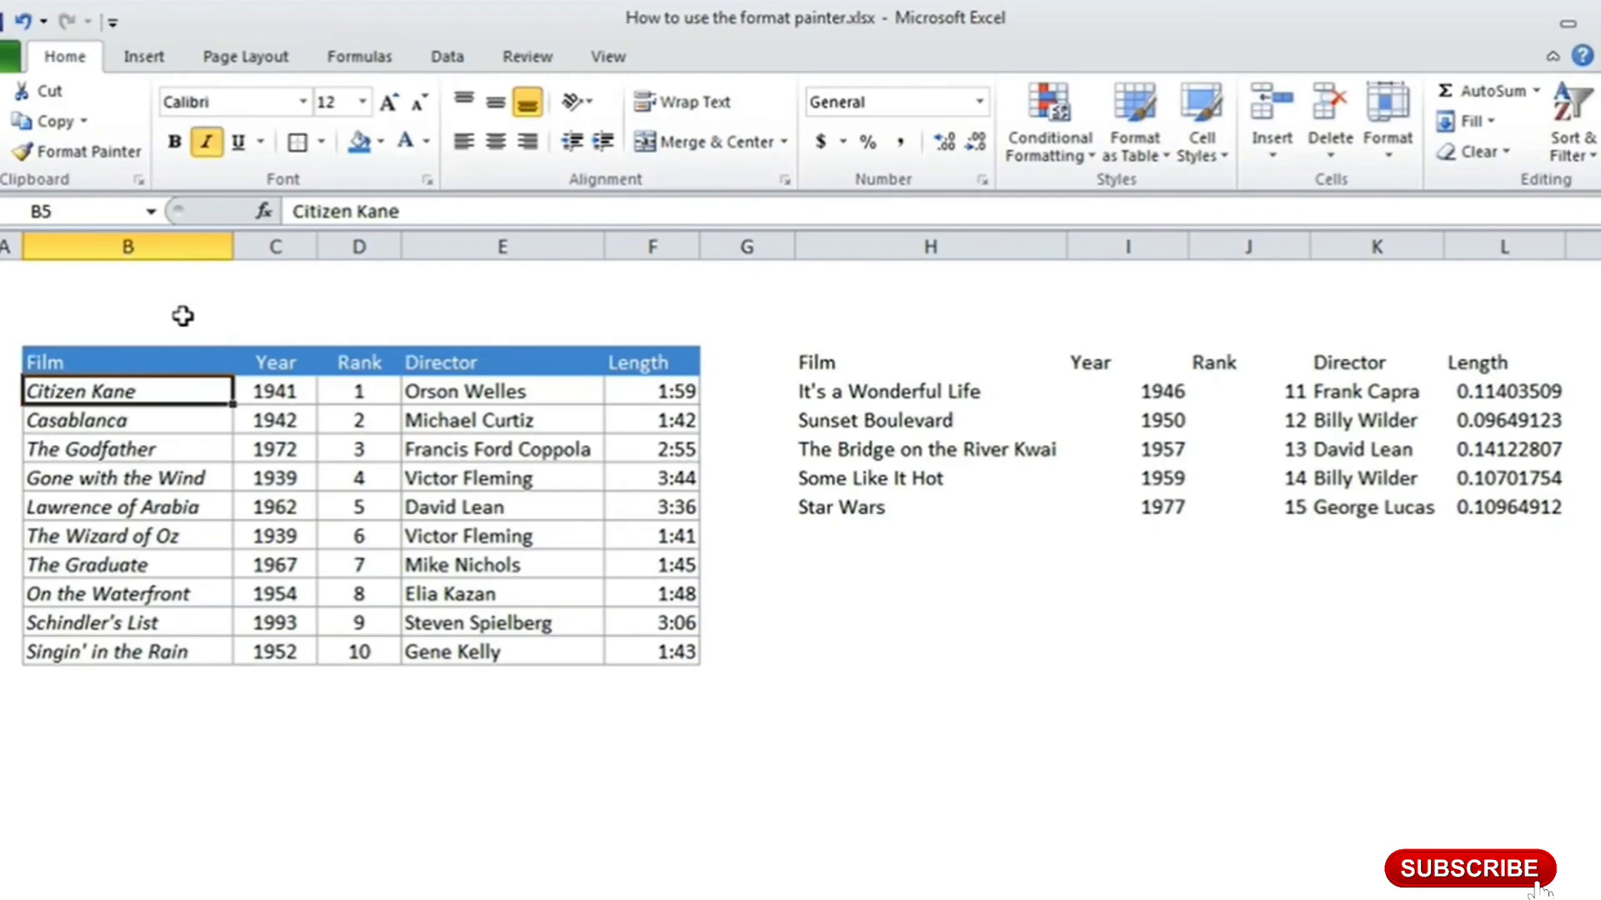
pyautogui.press('Right')
pyautogui.press('Right')
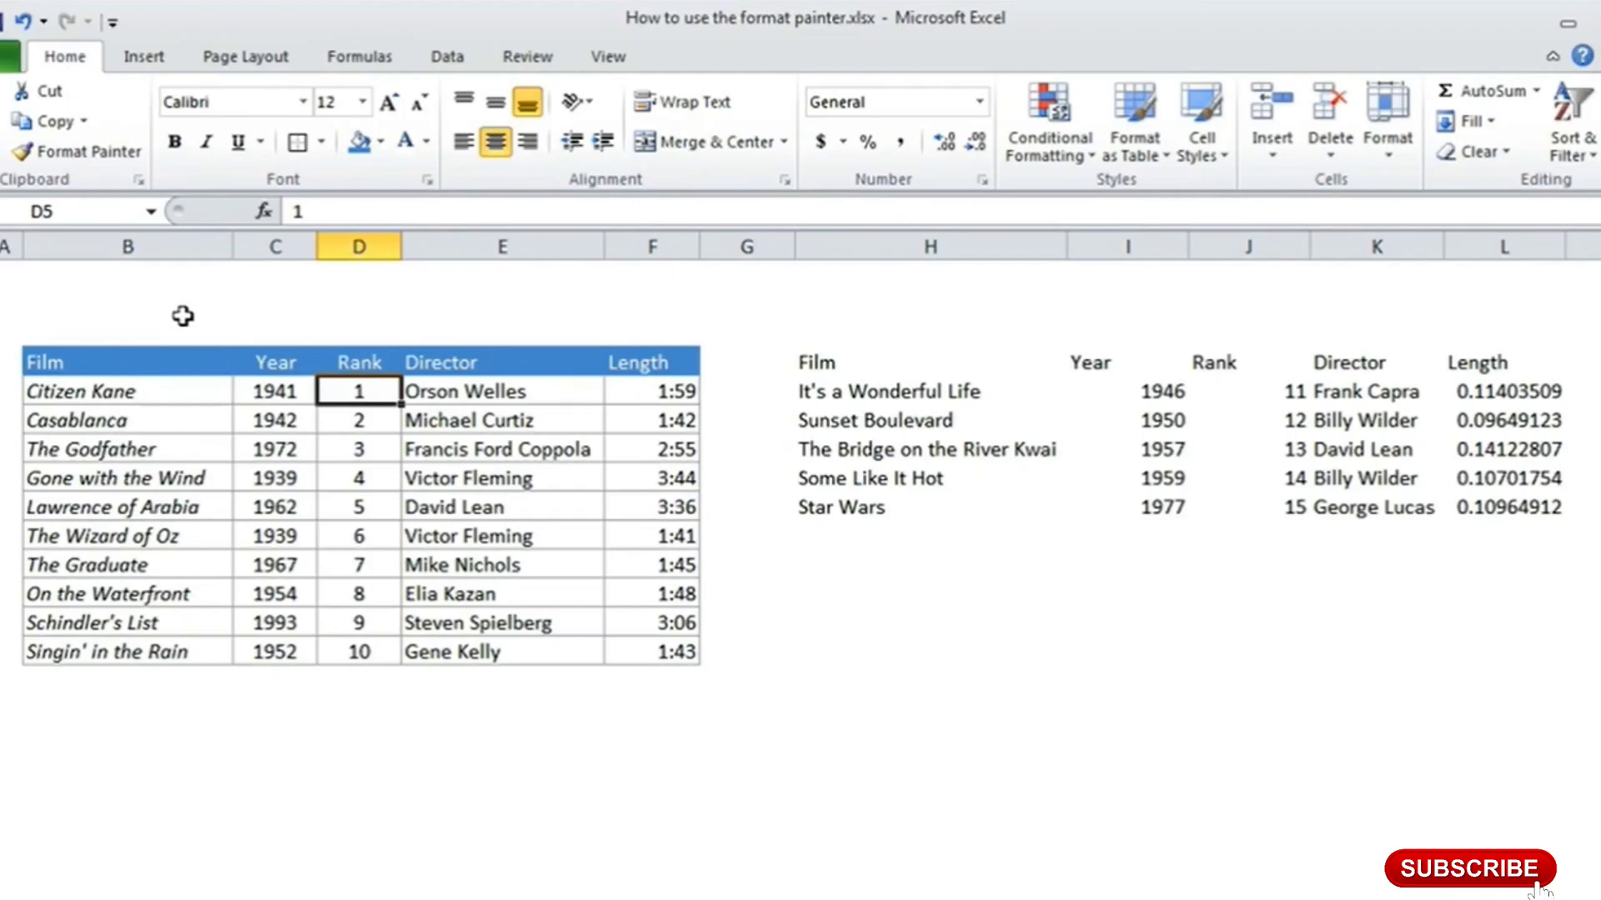
pyautogui.press('Right')
pyautogui.press('Right')
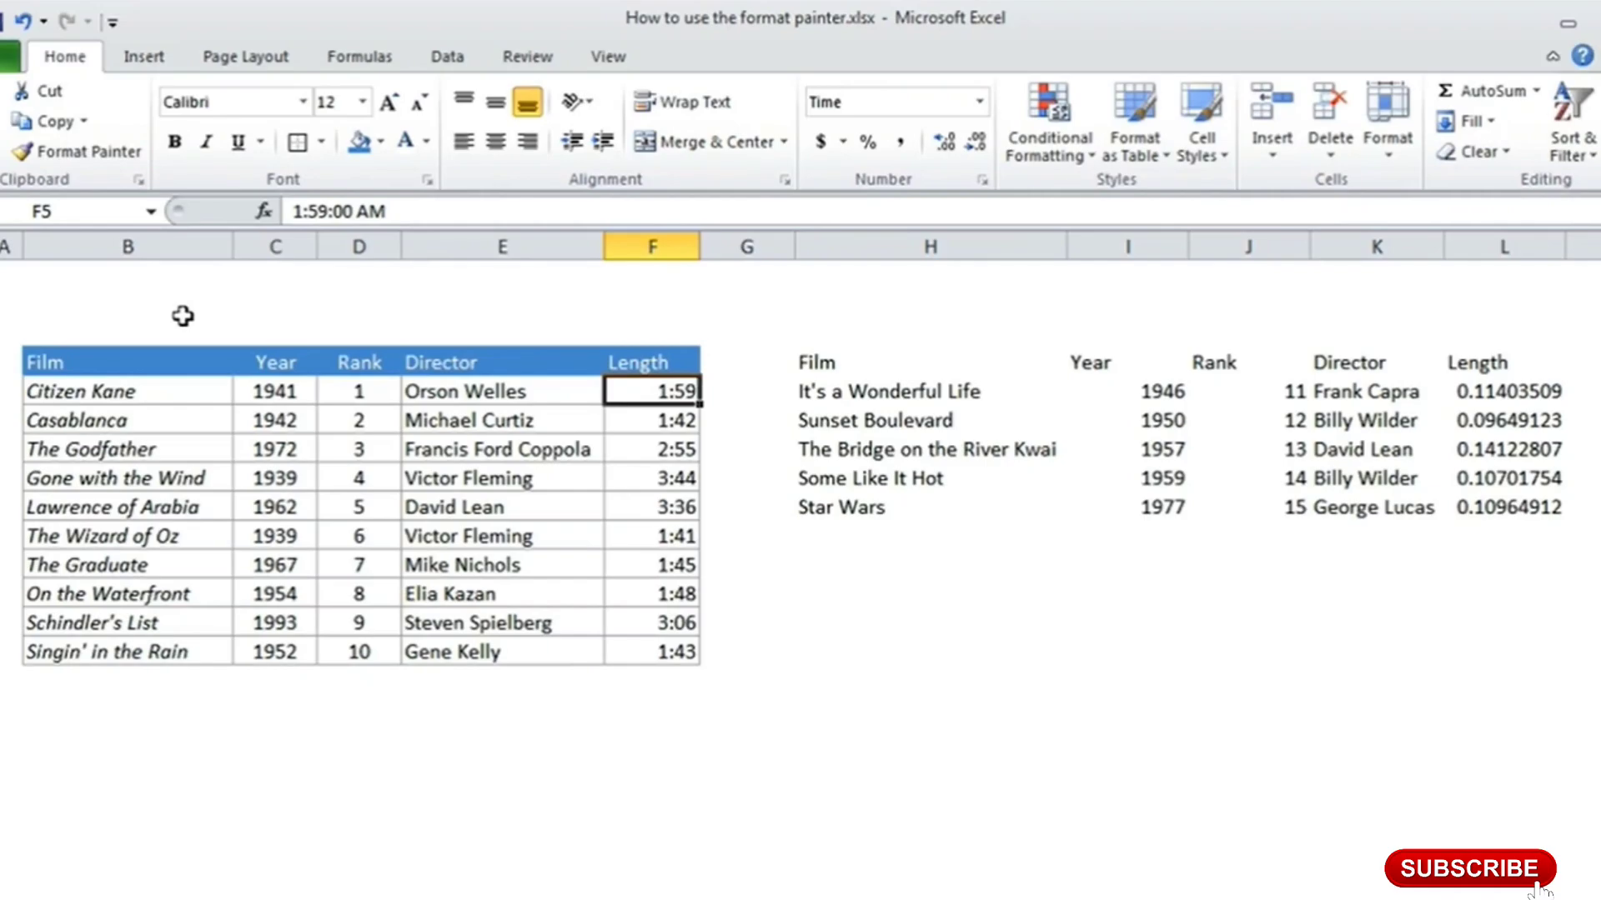
# - Try copying the formatting of B4:F9 onto the second table starting at H4 with Format Painter, and undo it
pyautogui.moveTo(178, 361); pyautogui.dragTo(631, 504)
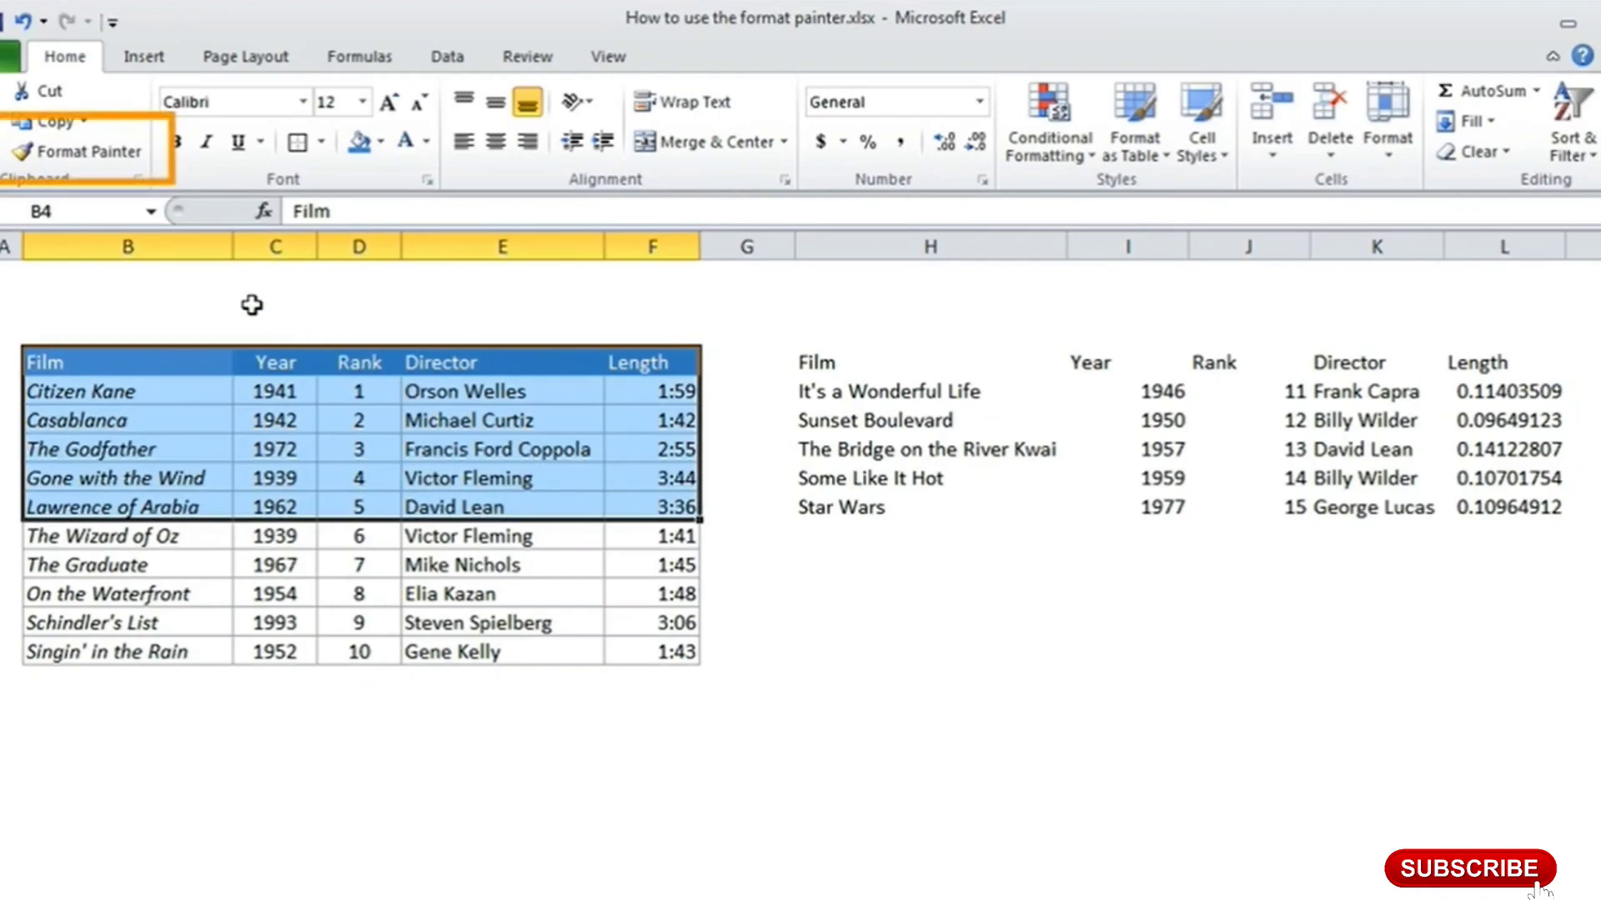
pyautogui.click(122, 159)
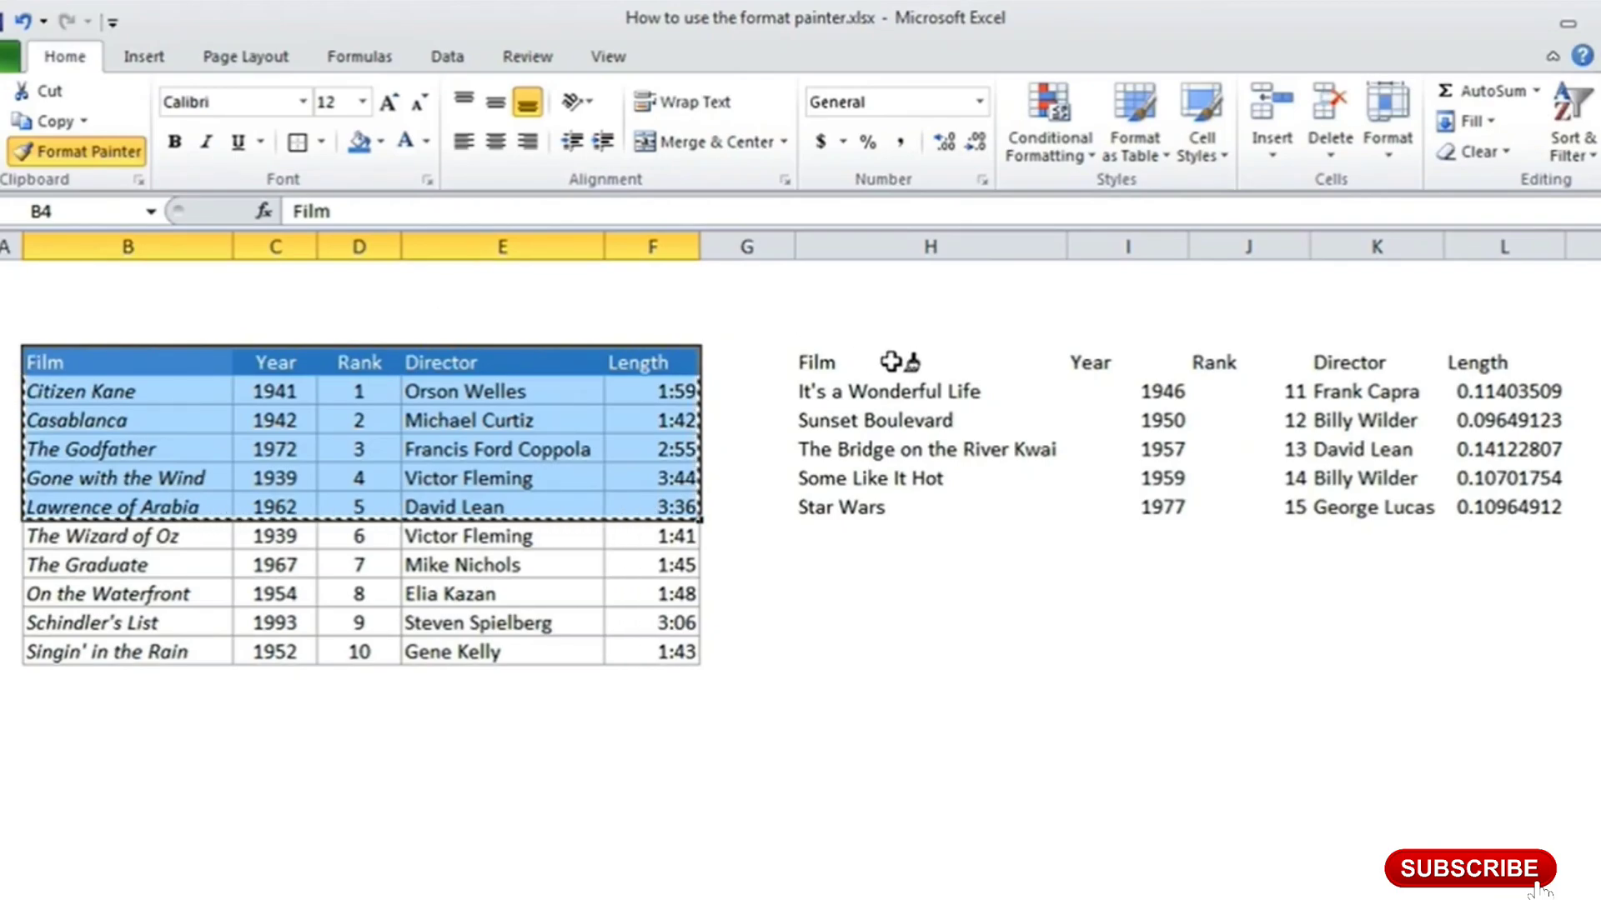
pyautogui.click(890, 359)
pyautogui.click(851, 590)
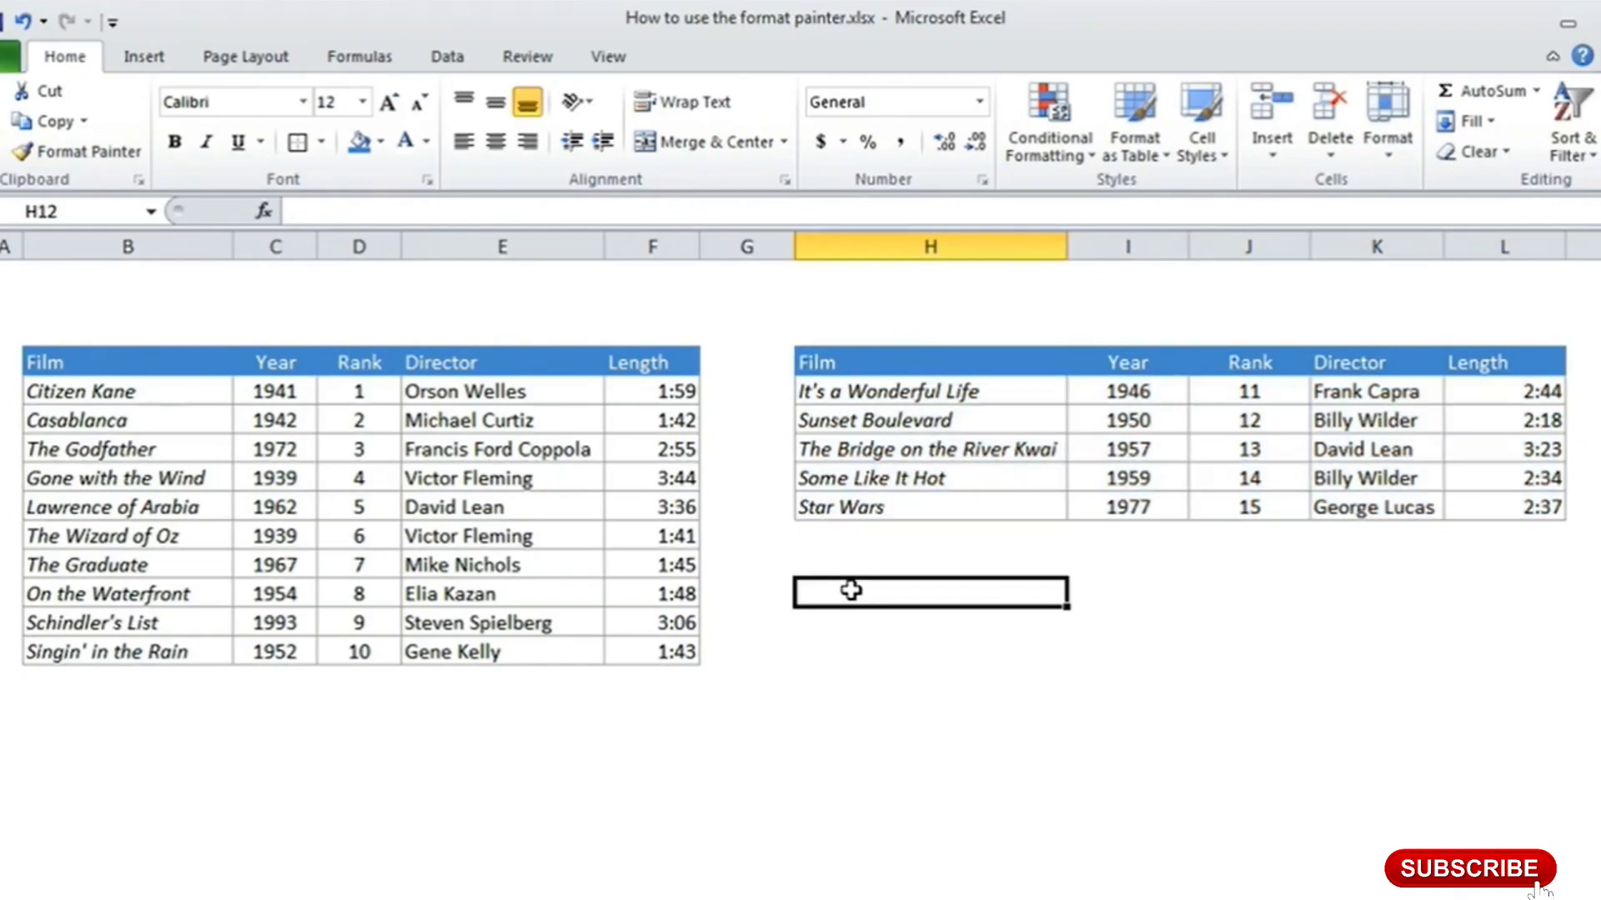
pyautogui.click(22, 23)
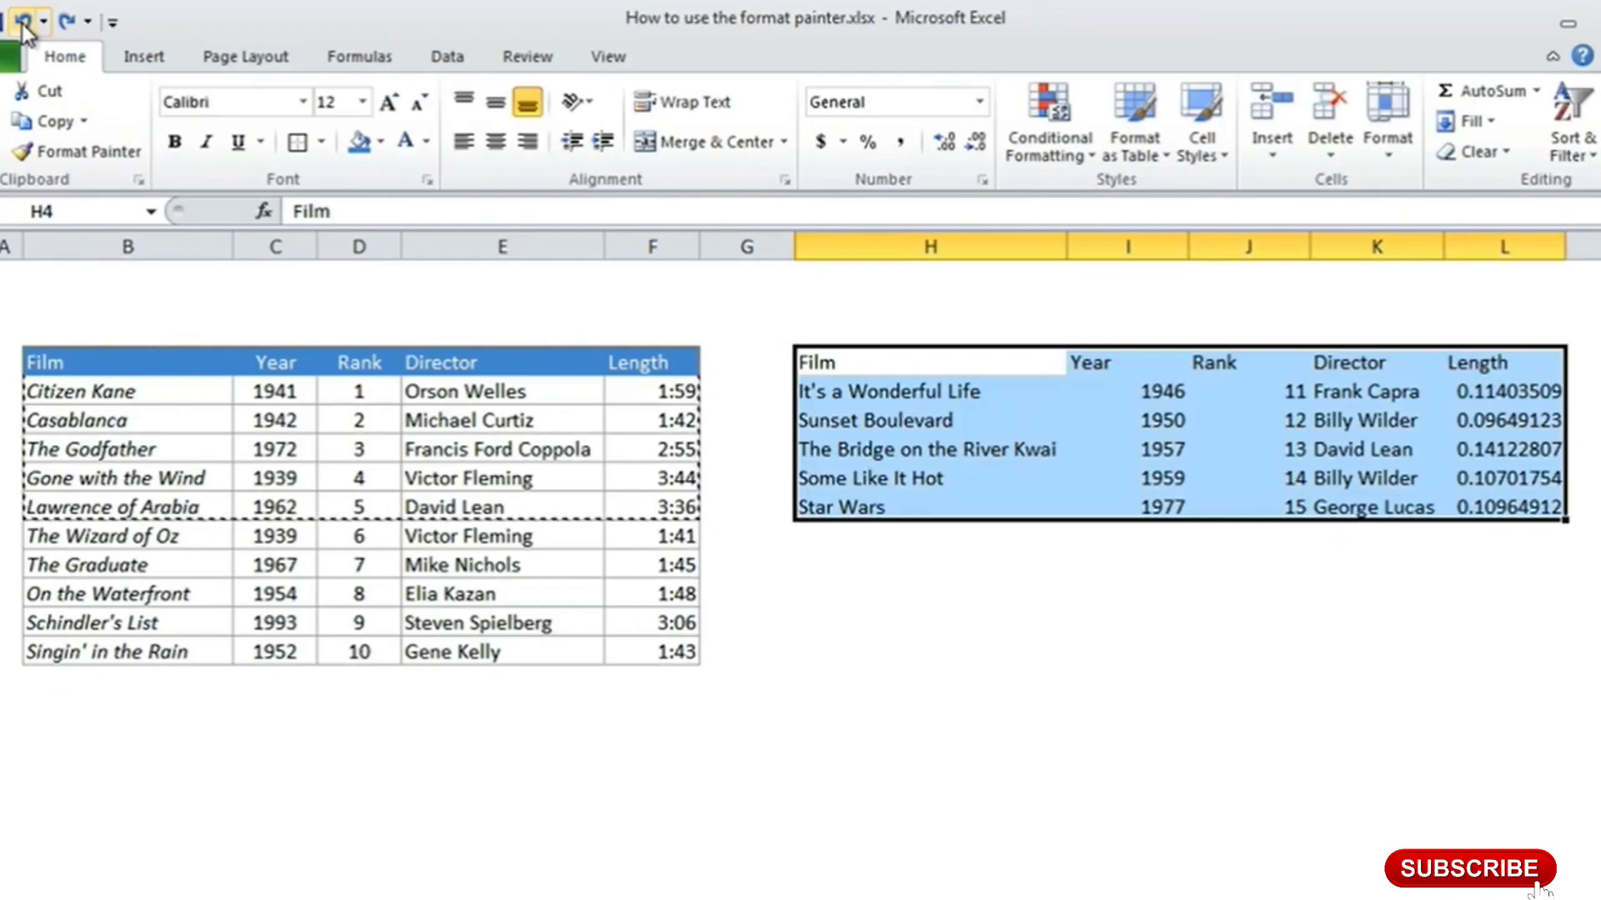
# - Try copying the Film header cell B4's formatting onto the second table's header row H4:L4, and undo it
pyautogui.click(167, 361)
pyautogui.press('Escape')
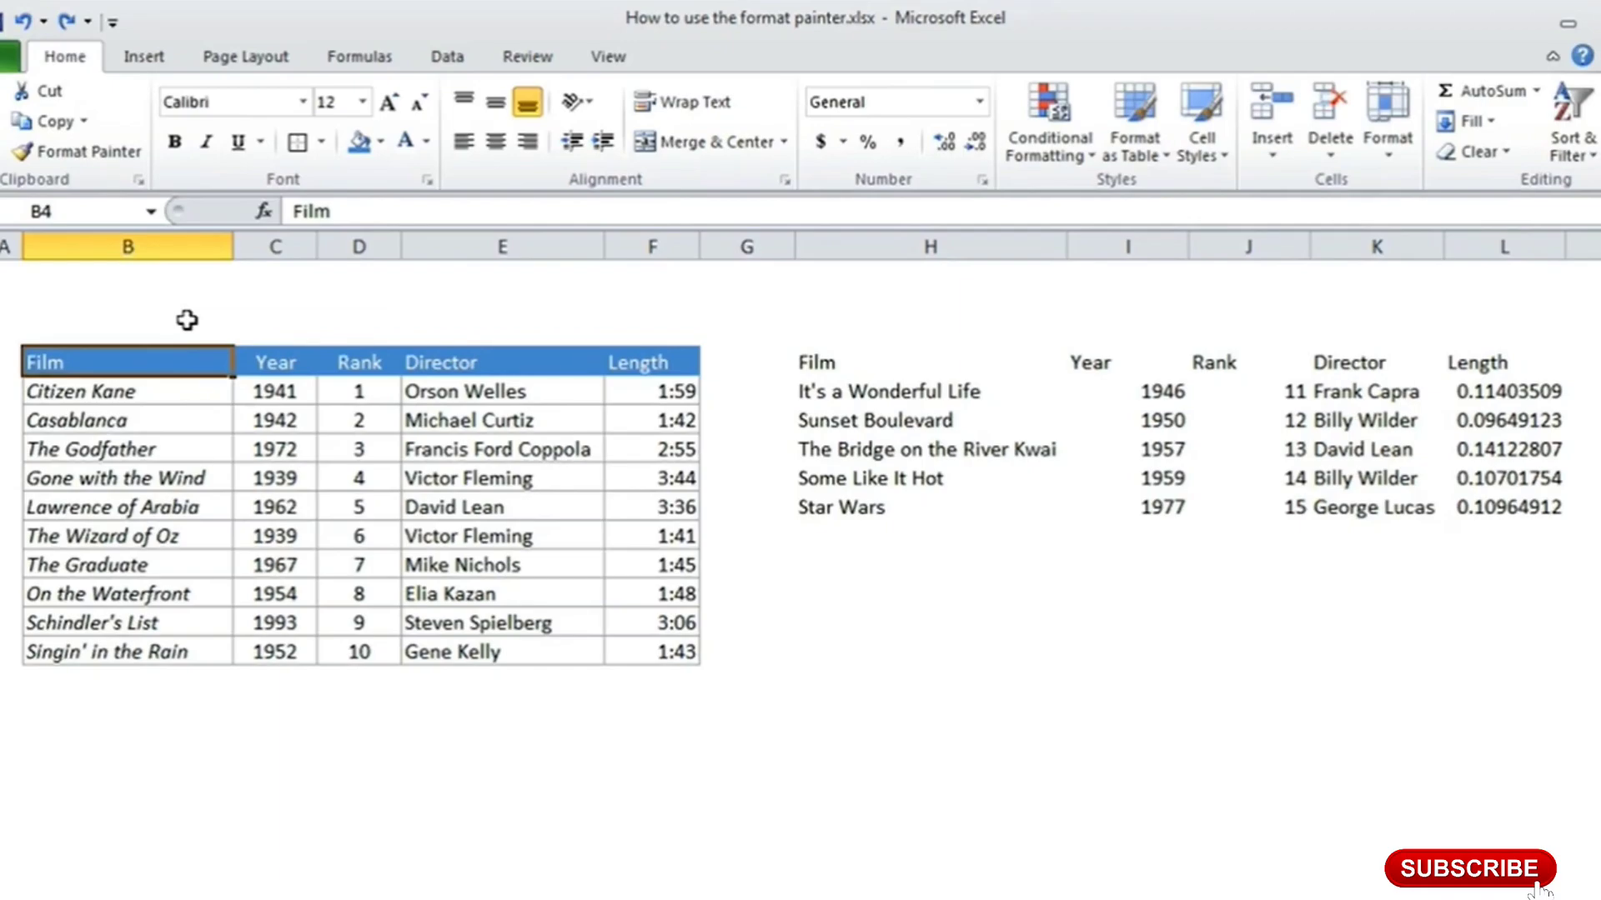
pyautogui.click(109, 154)
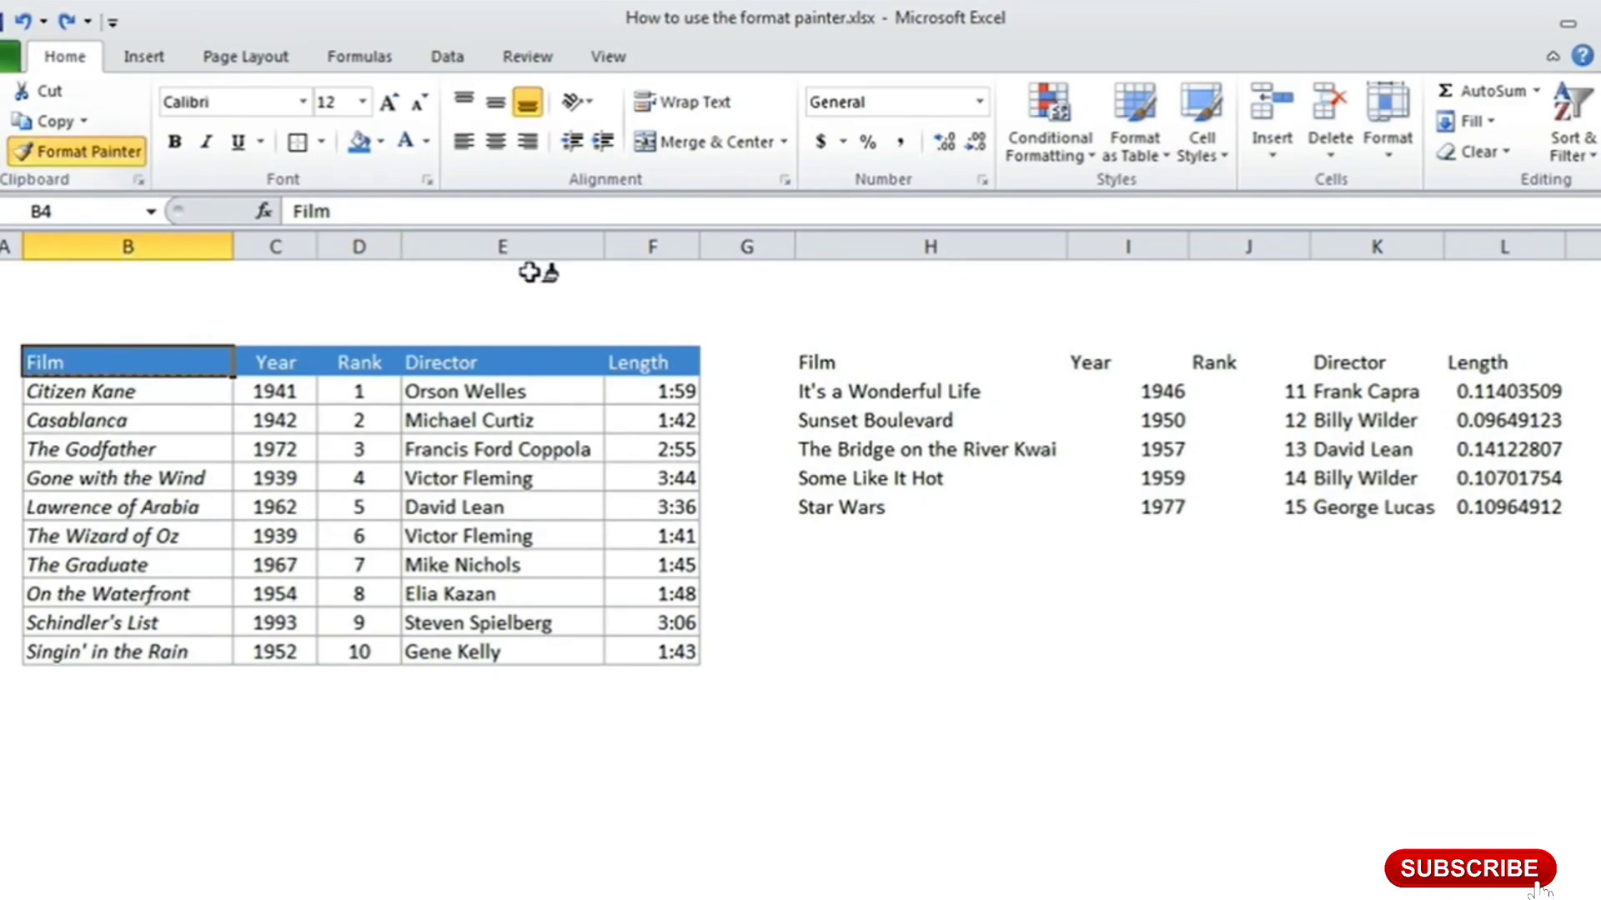
pyautogui.moveTo(823, 360); pyautogui.dragTo(1471, 358)
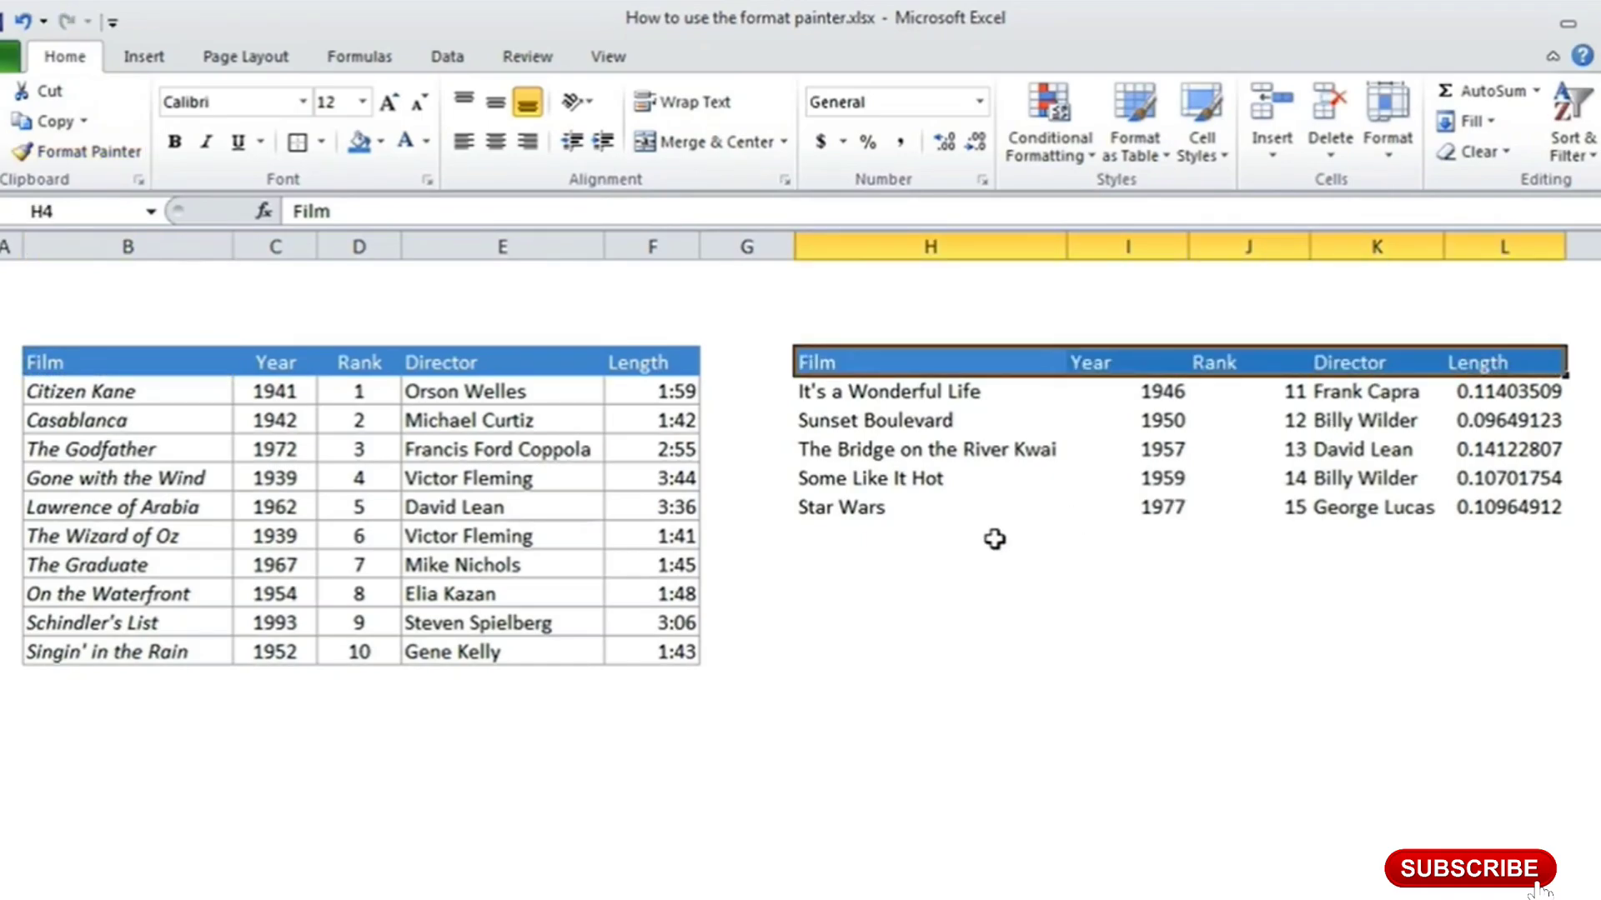
pyautogui.click(847, 574)
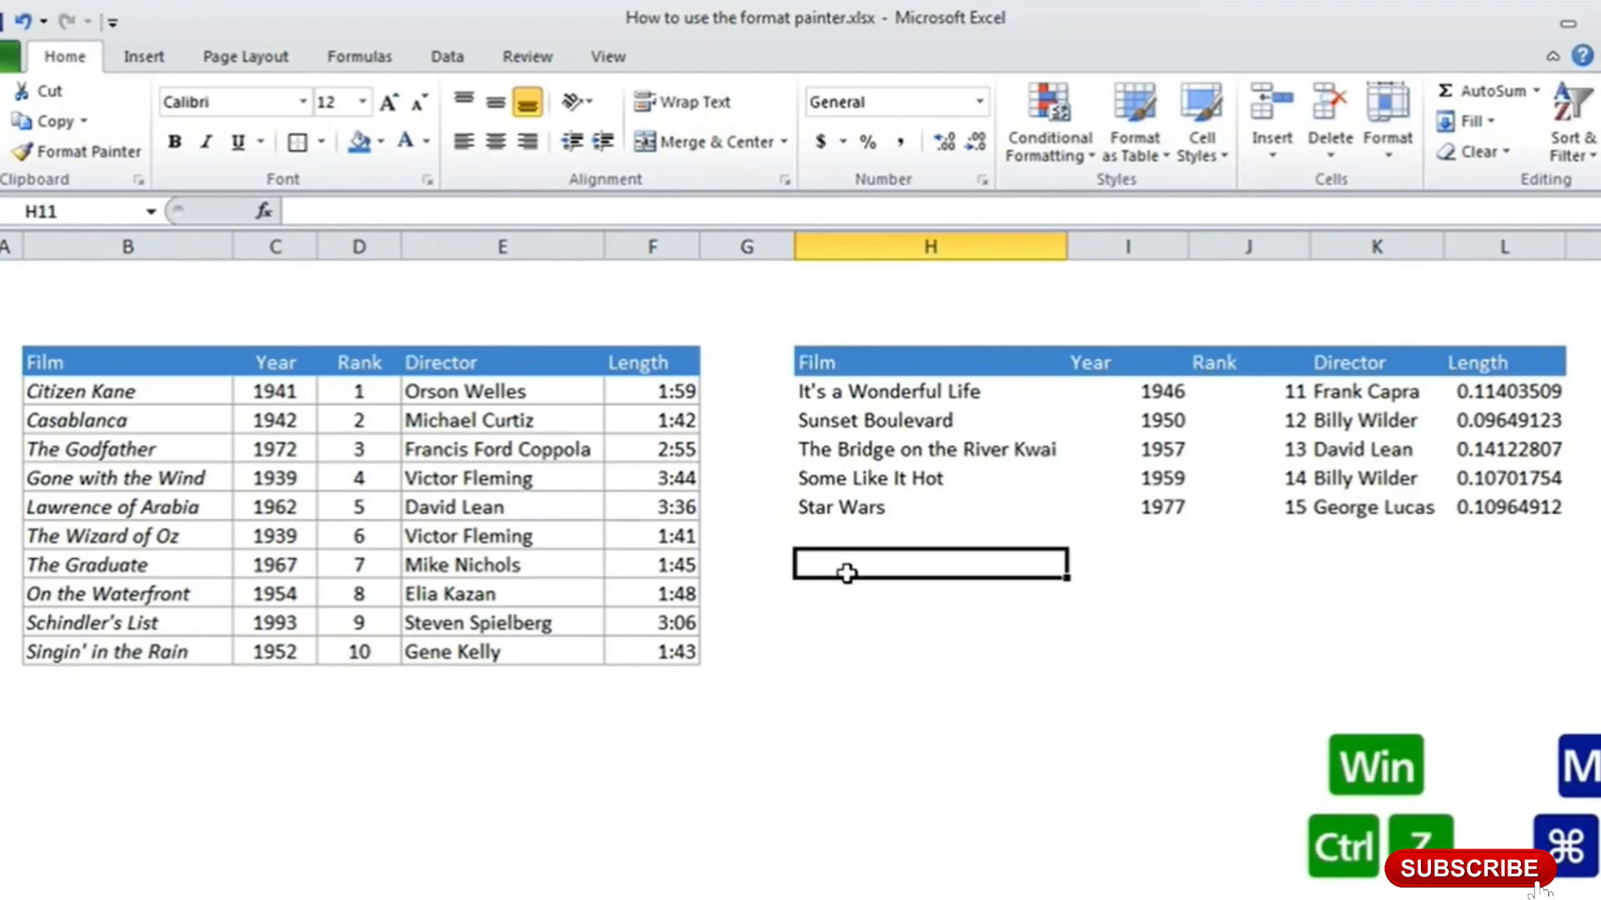
pyautogui.hotkey('ctrl', 'z')
pyautogui.click(847, 574)
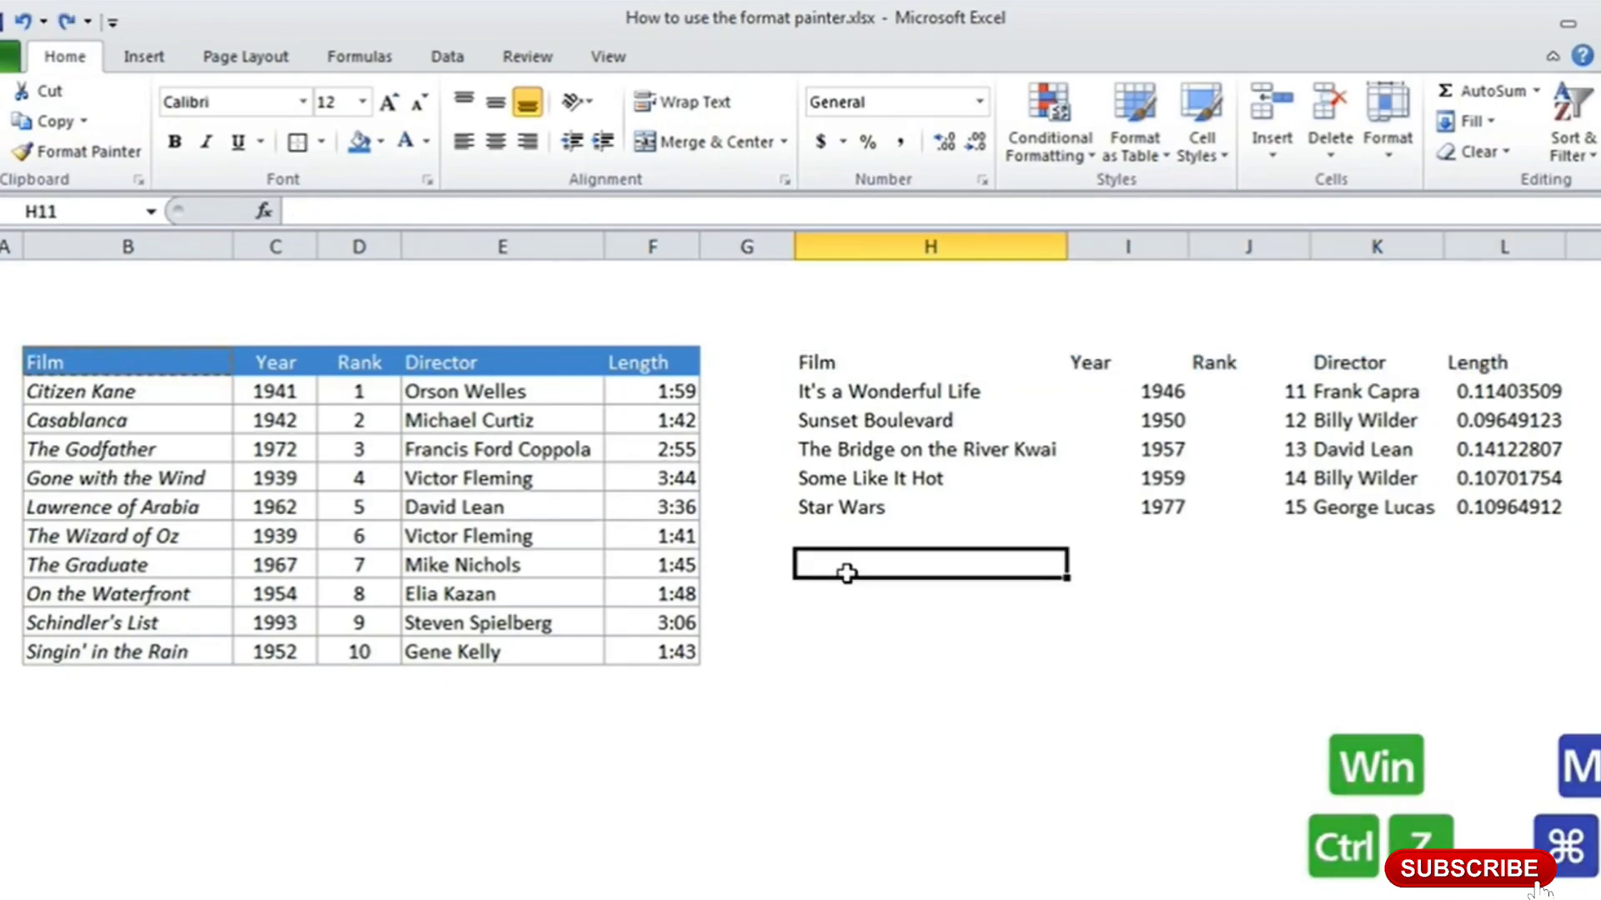
# - Copy the formatting of B4:B9 onto the second table's Film column H4:H9 and that of C4:C9 onto the Year column I4:I9
pyautogui.click(197, 372)
pyautogui.moveTo(196, 372); pyautogui.dragTo(197, 500)
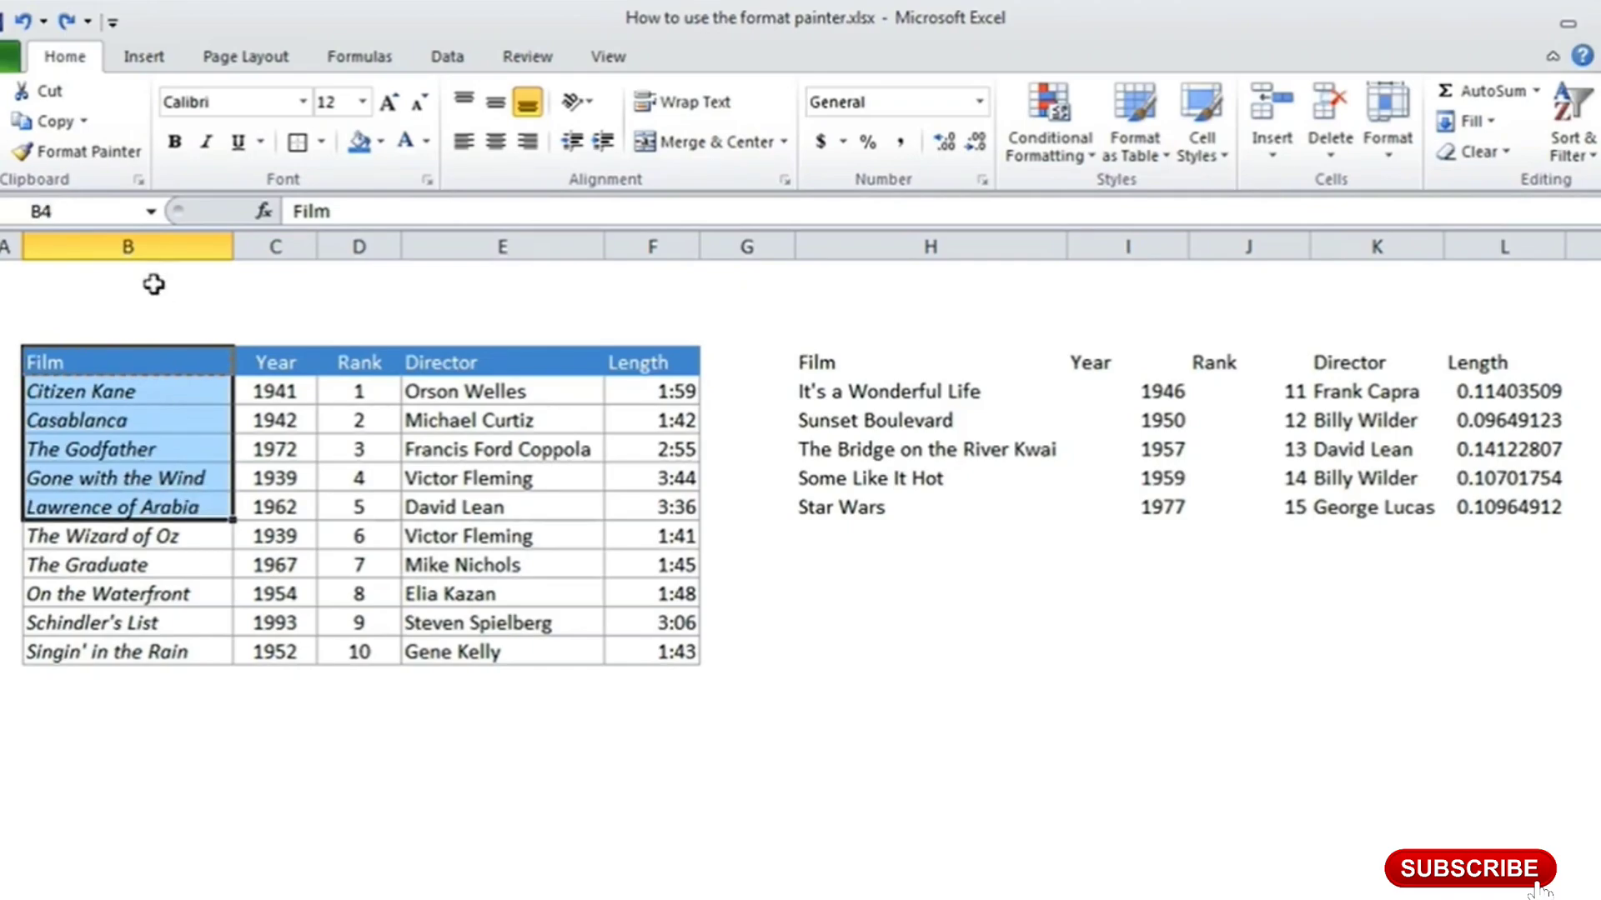
pyautogui.click(130, 158)
pyautogui.moveTo(821, 363); pyautogui.dragTo(834, 507)
pyautogui.moveTo(288, 362); pyautogui.dragTo(268, 507)
pyautogui.click(133, 159)
pyautogui.moveTo(1128, 362); pyautogui.dragTo(1128, 507)
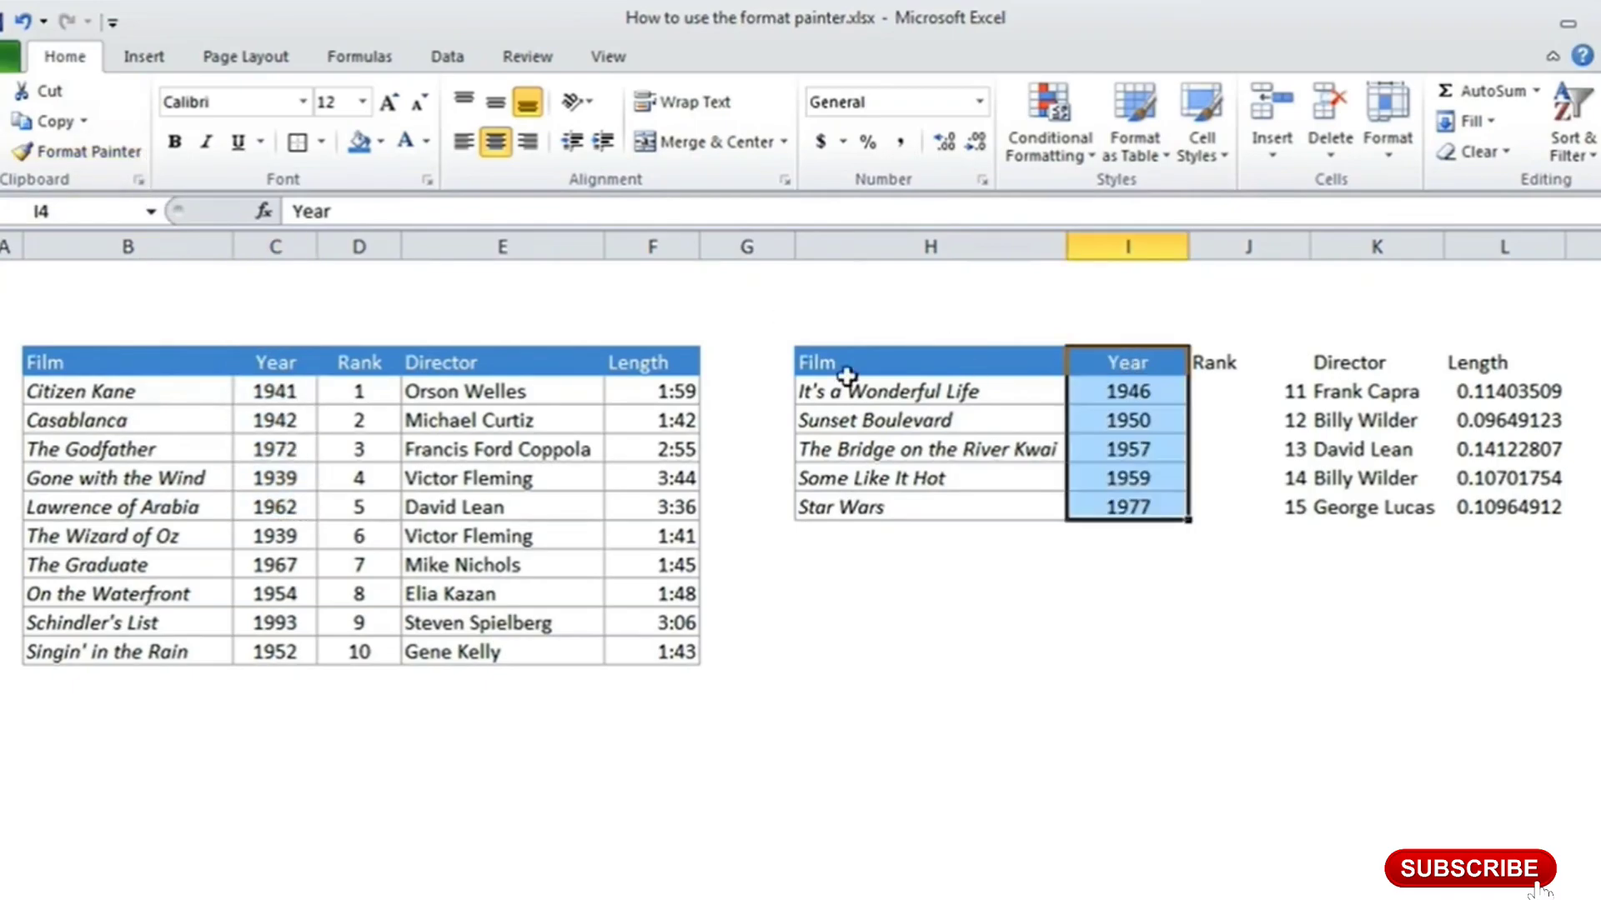
# - Copy the formatting of D4:F14 onto J4:L14, covering the second table's Rank, Director and Length columns
pyautogui.moveTo(354, 365); pyautogui.dragTo(630, 642)
pyautogui.click(125, 157)
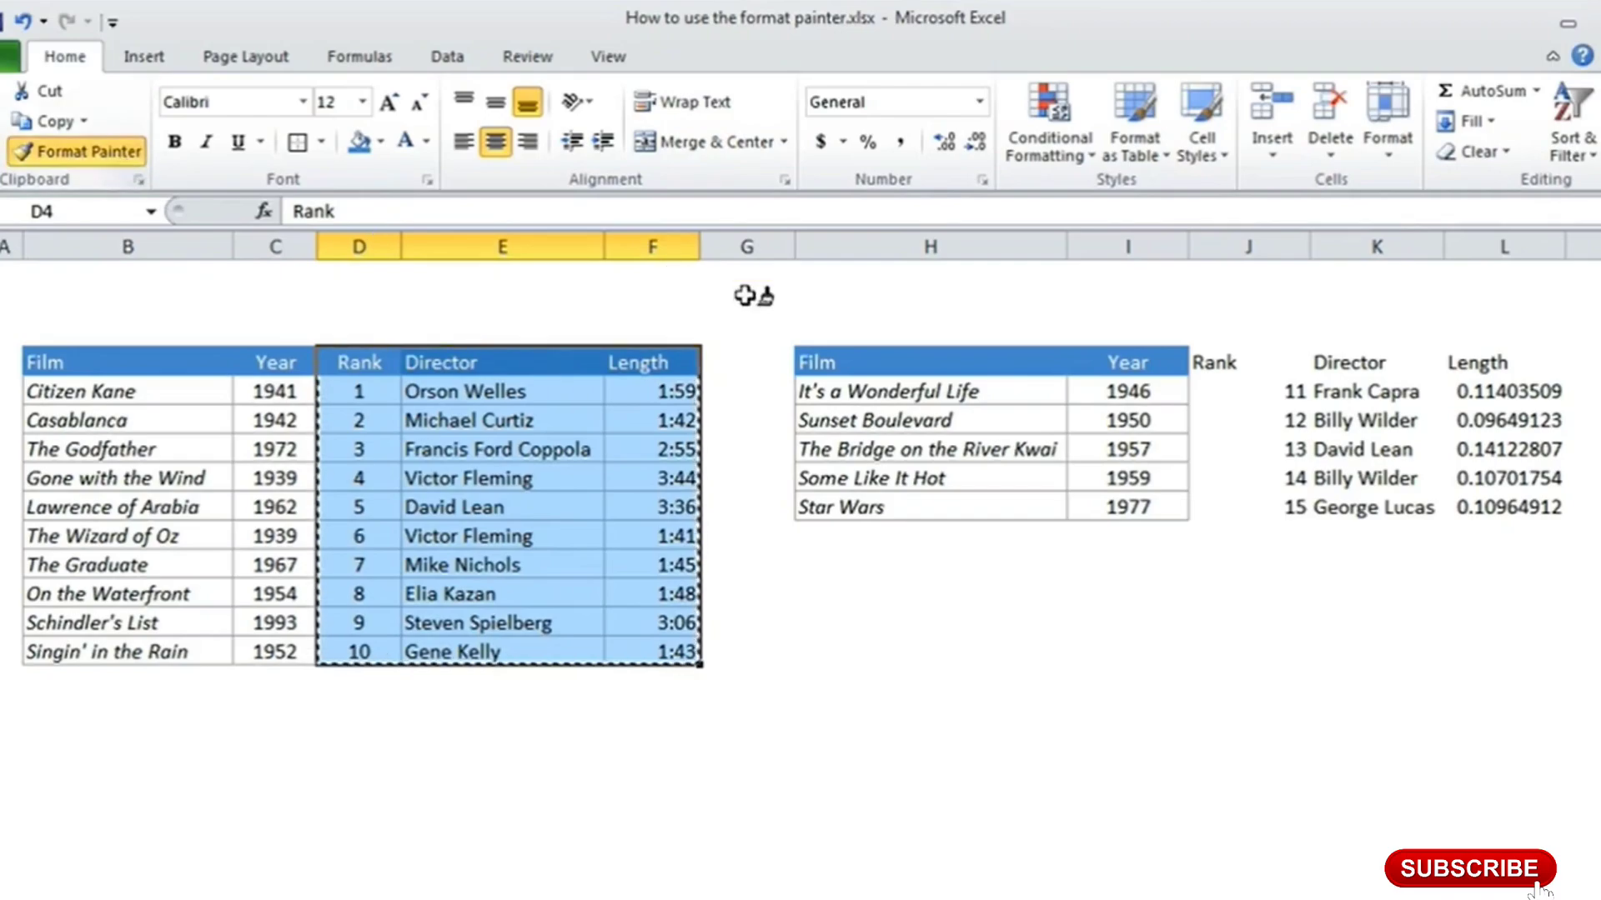
pyautogui.moveTo(1209, 361); pyautogui.dragTo(1501, 652)
pyautogui.click(850, 675)
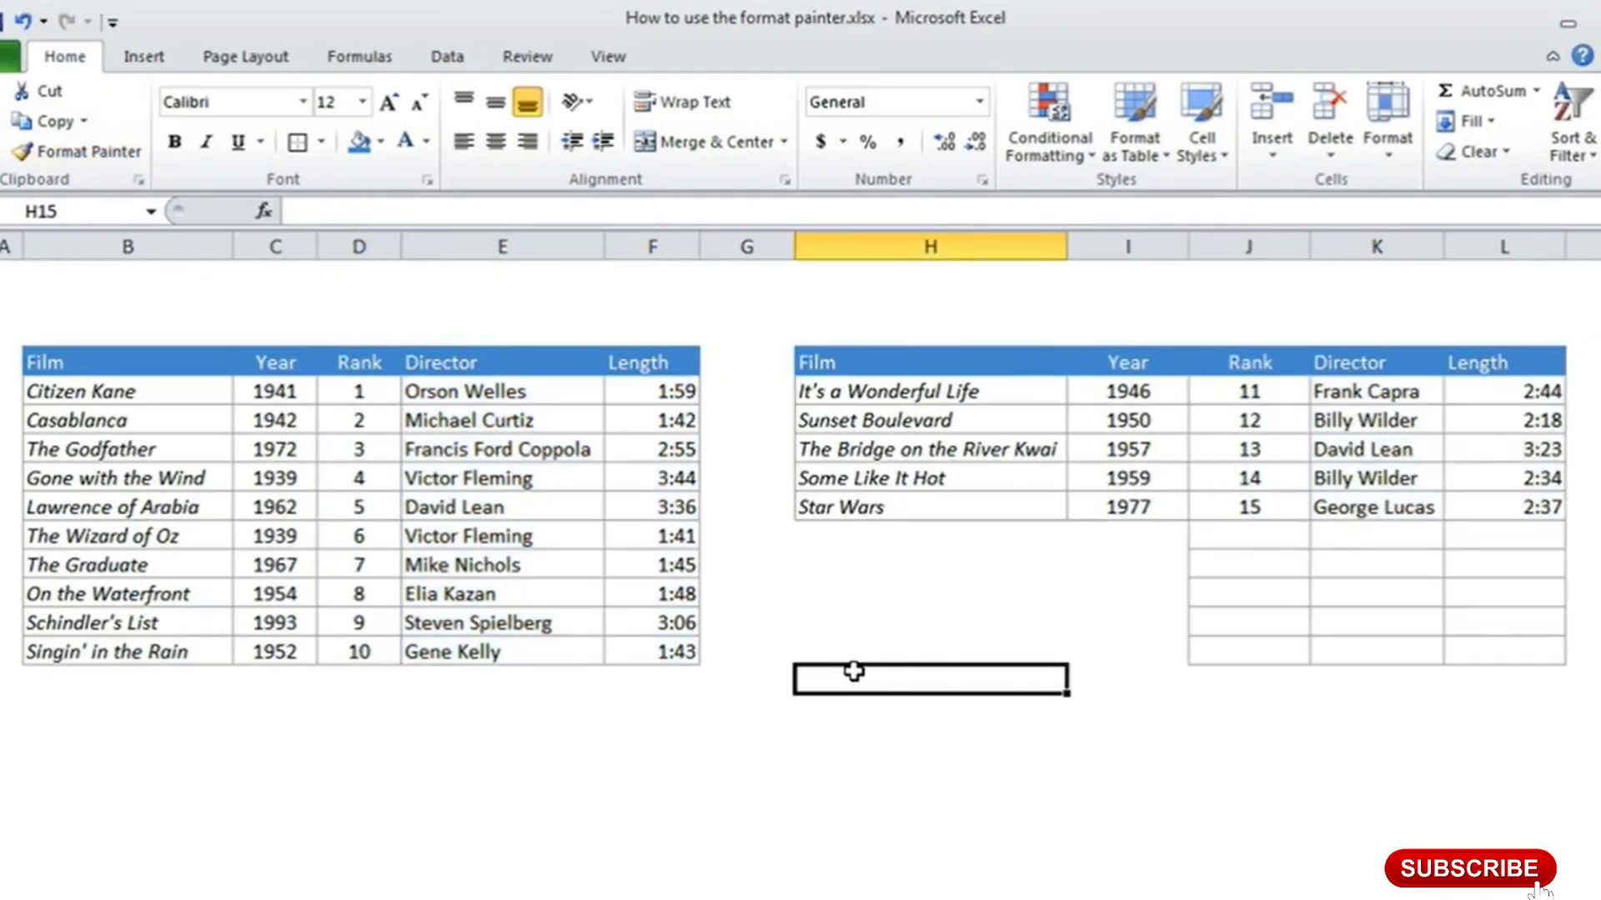
# - Open the quarterly figures sheet and copy the formatting of January's Qtr 1 cell C4 onto Qtr 2 cell D4
pyautogui.click(158, 899)
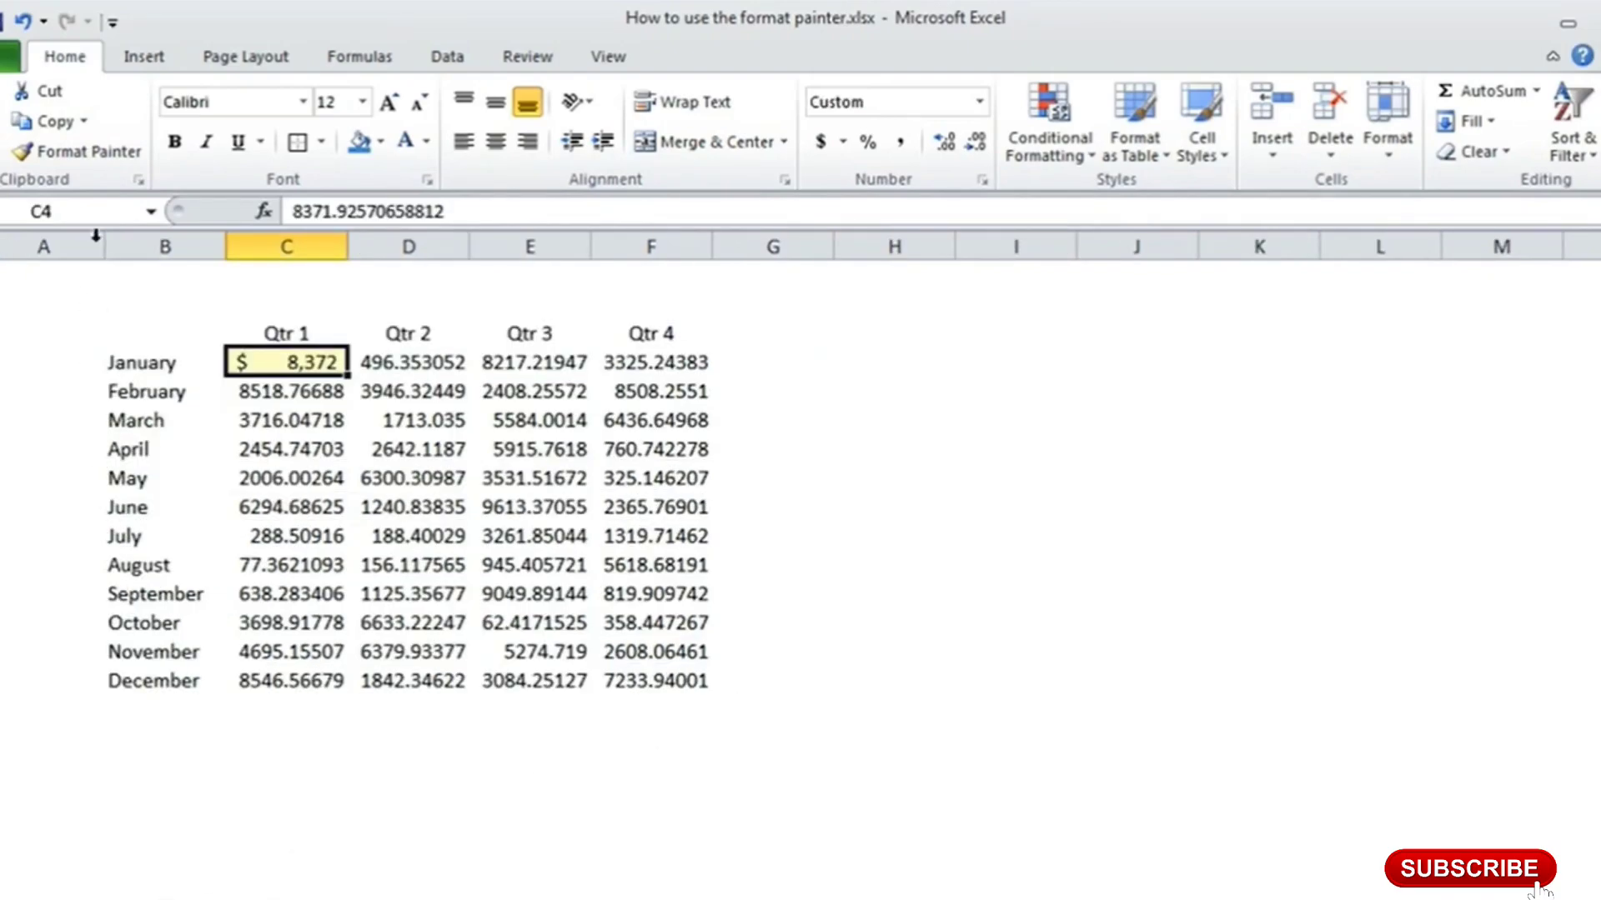
pyautogui.click(99, 153)
pyautogui.click(410, 363)
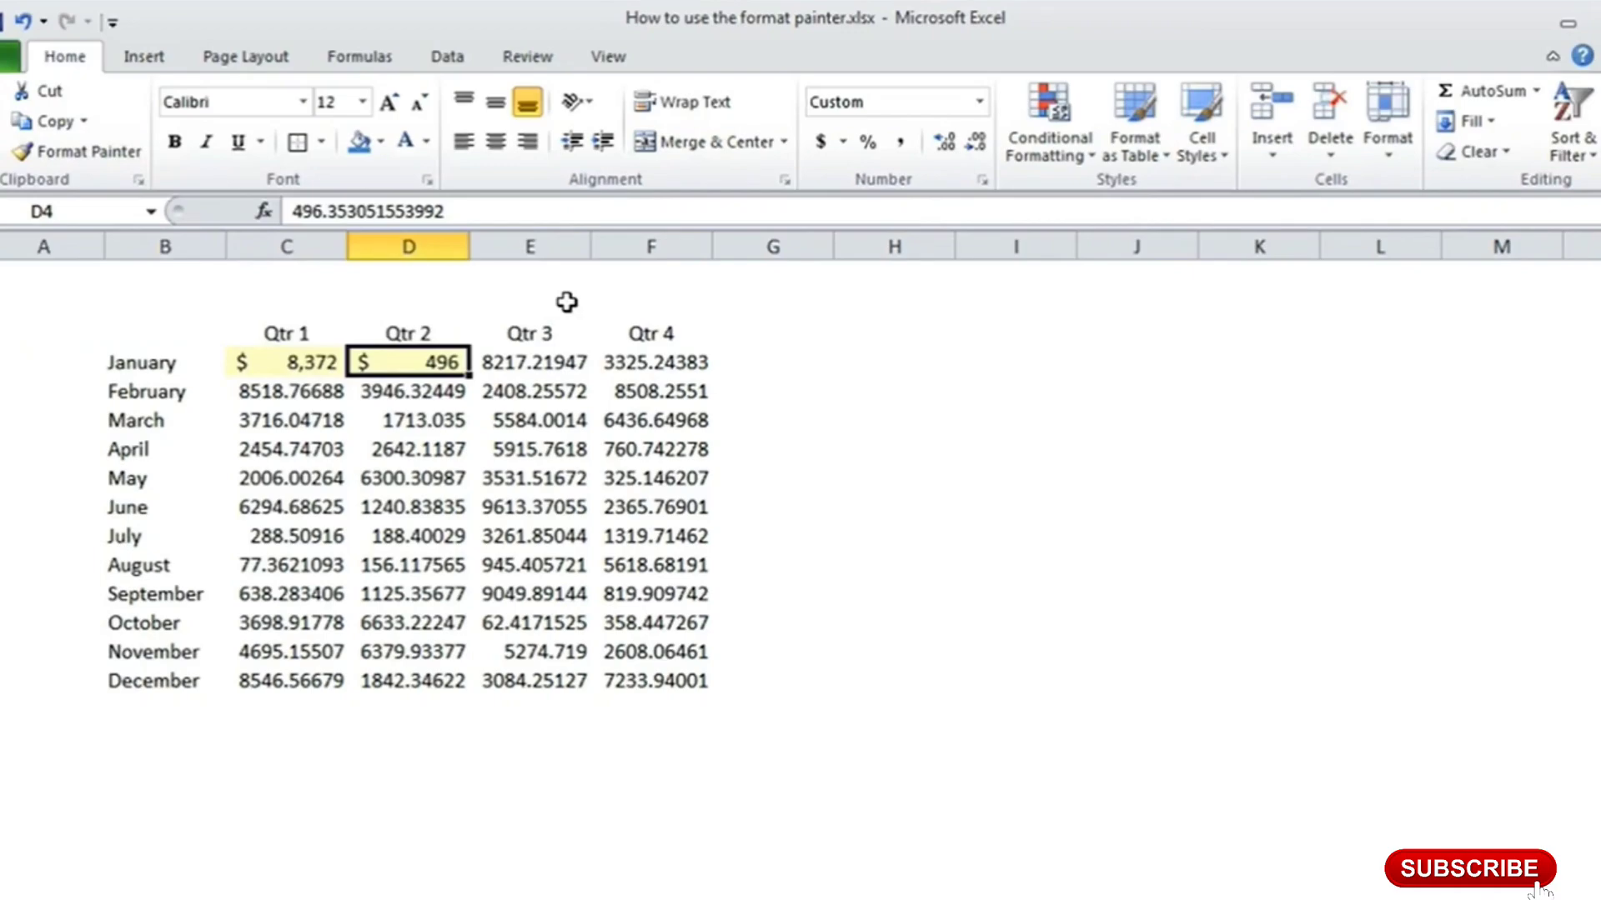
# - Lock Format Painter on C4 and apply its formatting to E4, F4, C5:F16 and the empty cell C17
pyautogui.click(286, 360)
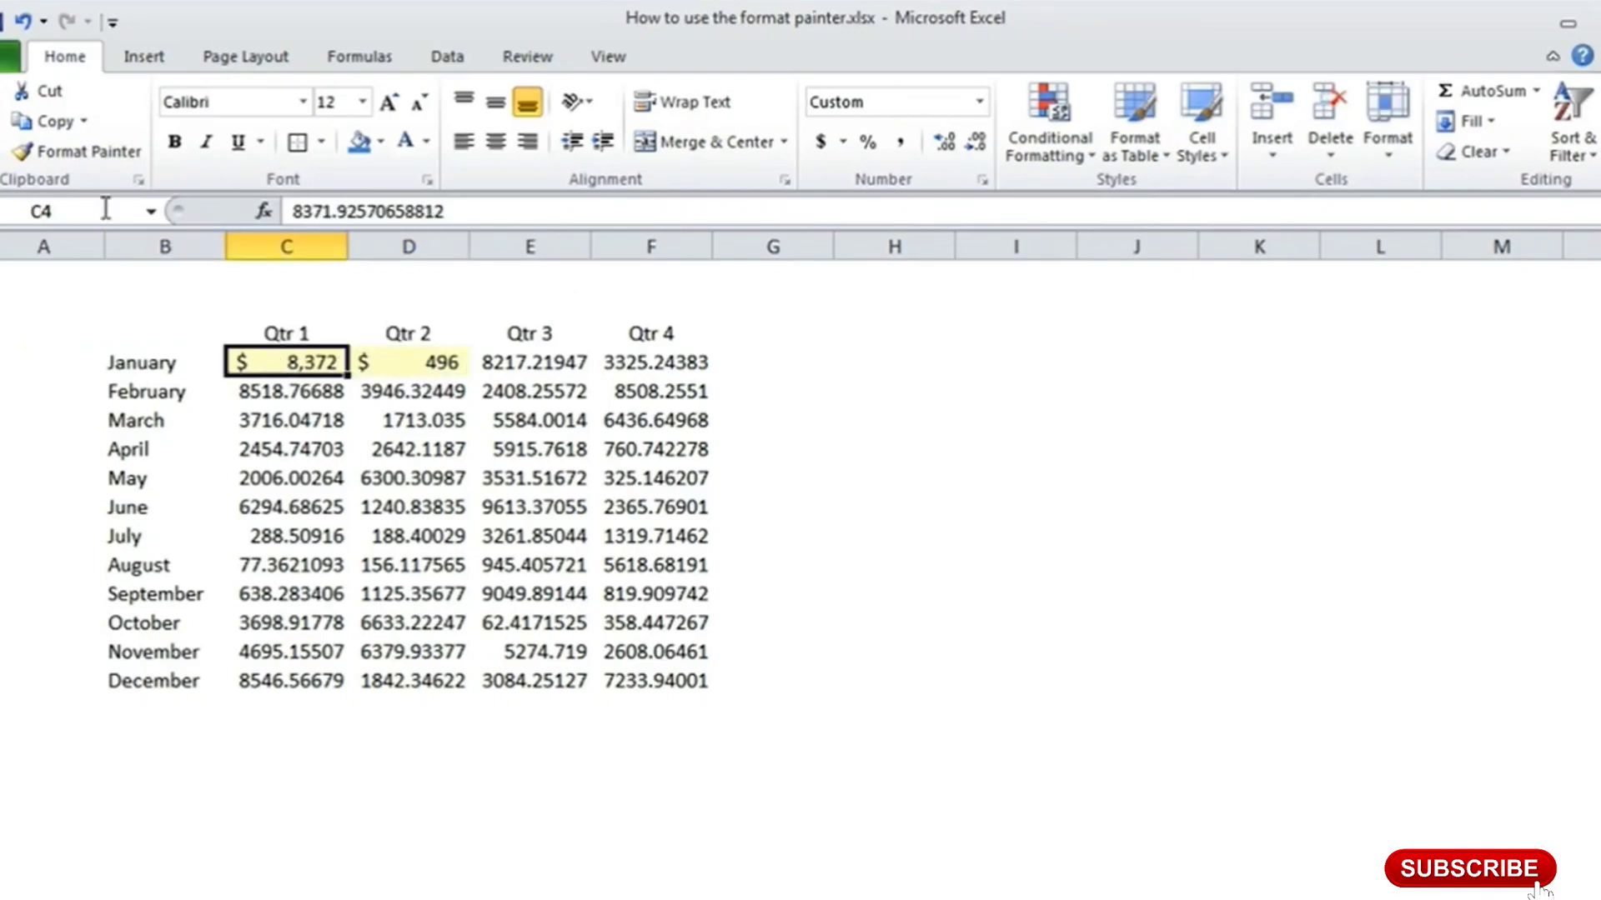
pyautogui.doubleClick(95, 157)
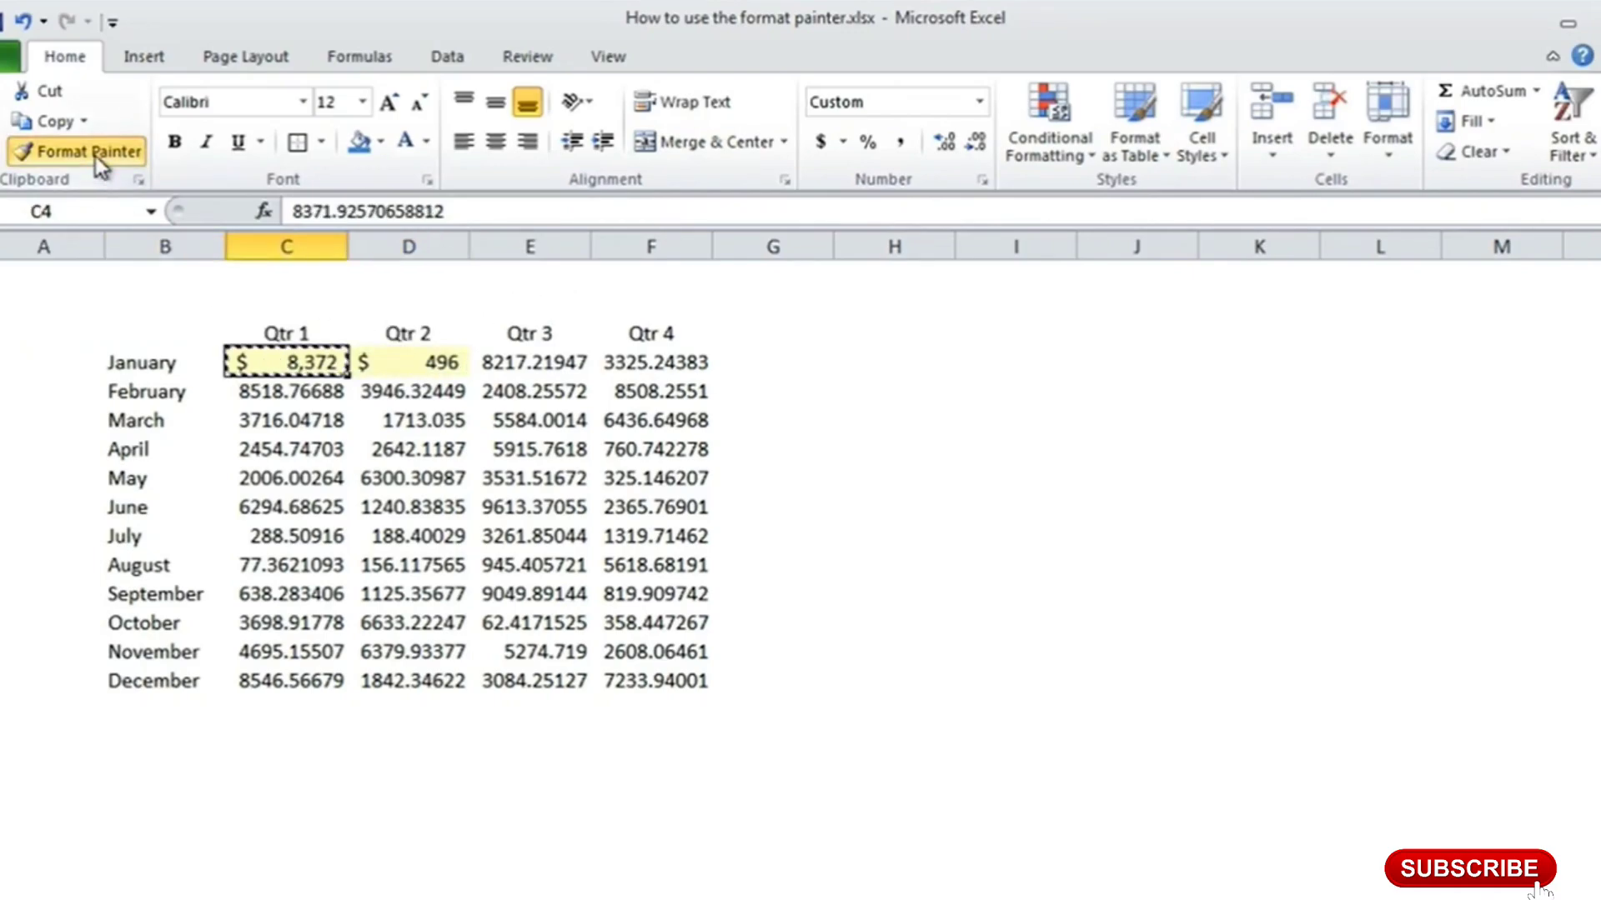
pyautogui.click(571, 362)
pyautogui.click(707, 363)
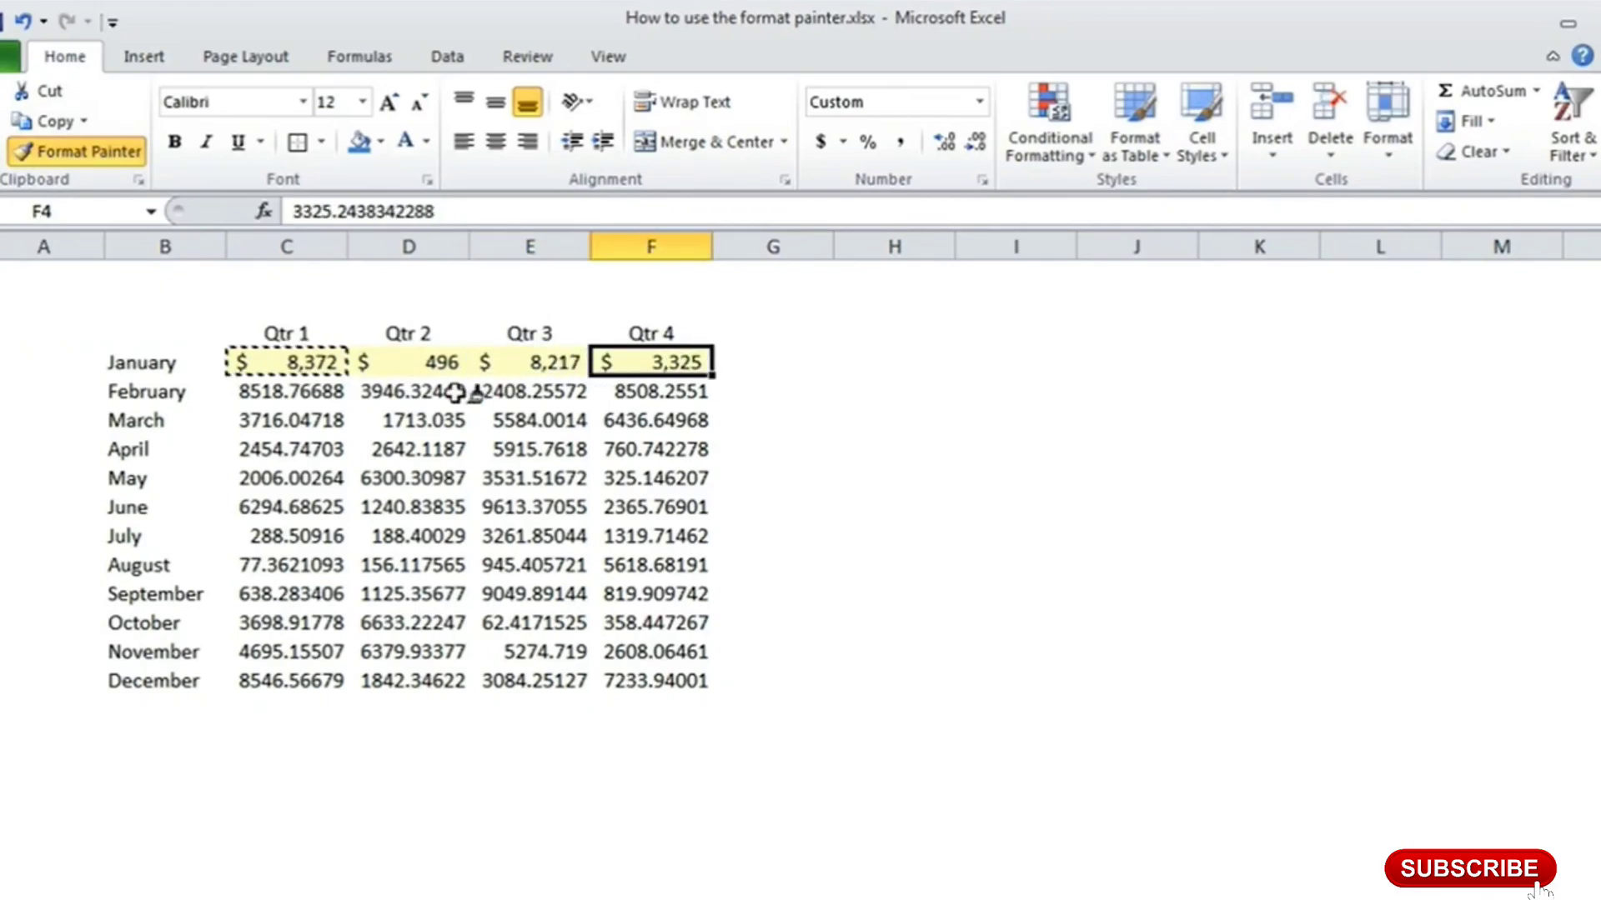
pyautogui.moveTo(308, 386)
pyautogui.mouseDown()
pyautogui.moveTo(534, 450)
pyautogui.moveTo(659, 680)
pyautogui.mouseUp()
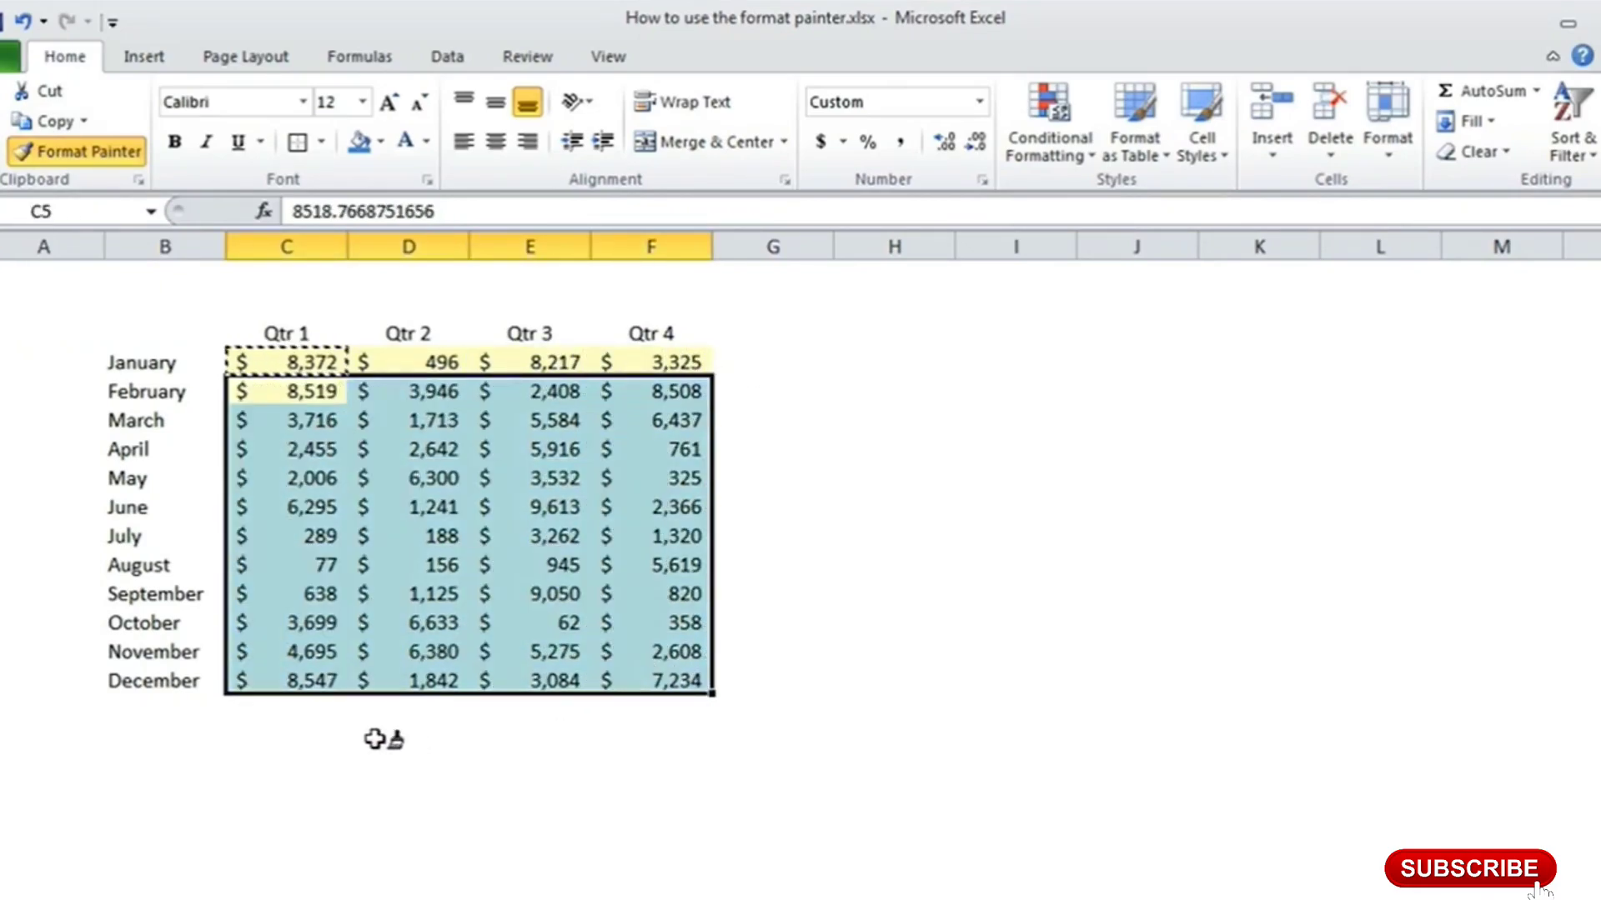
pyautogui.click(286, 735)
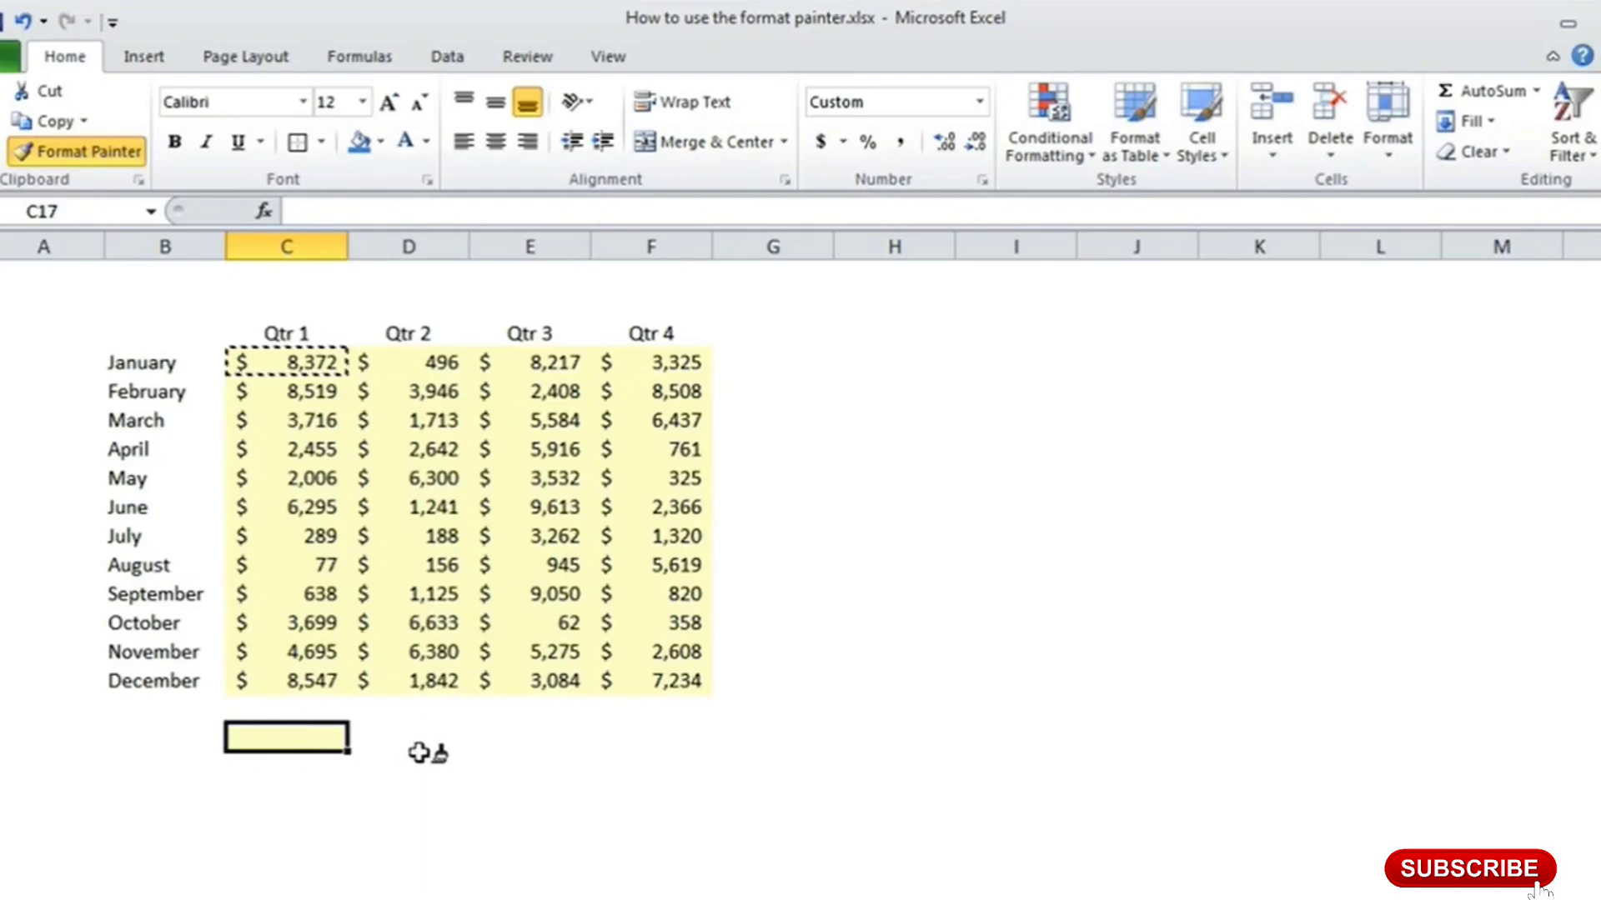
pyautogui.press('Escape')
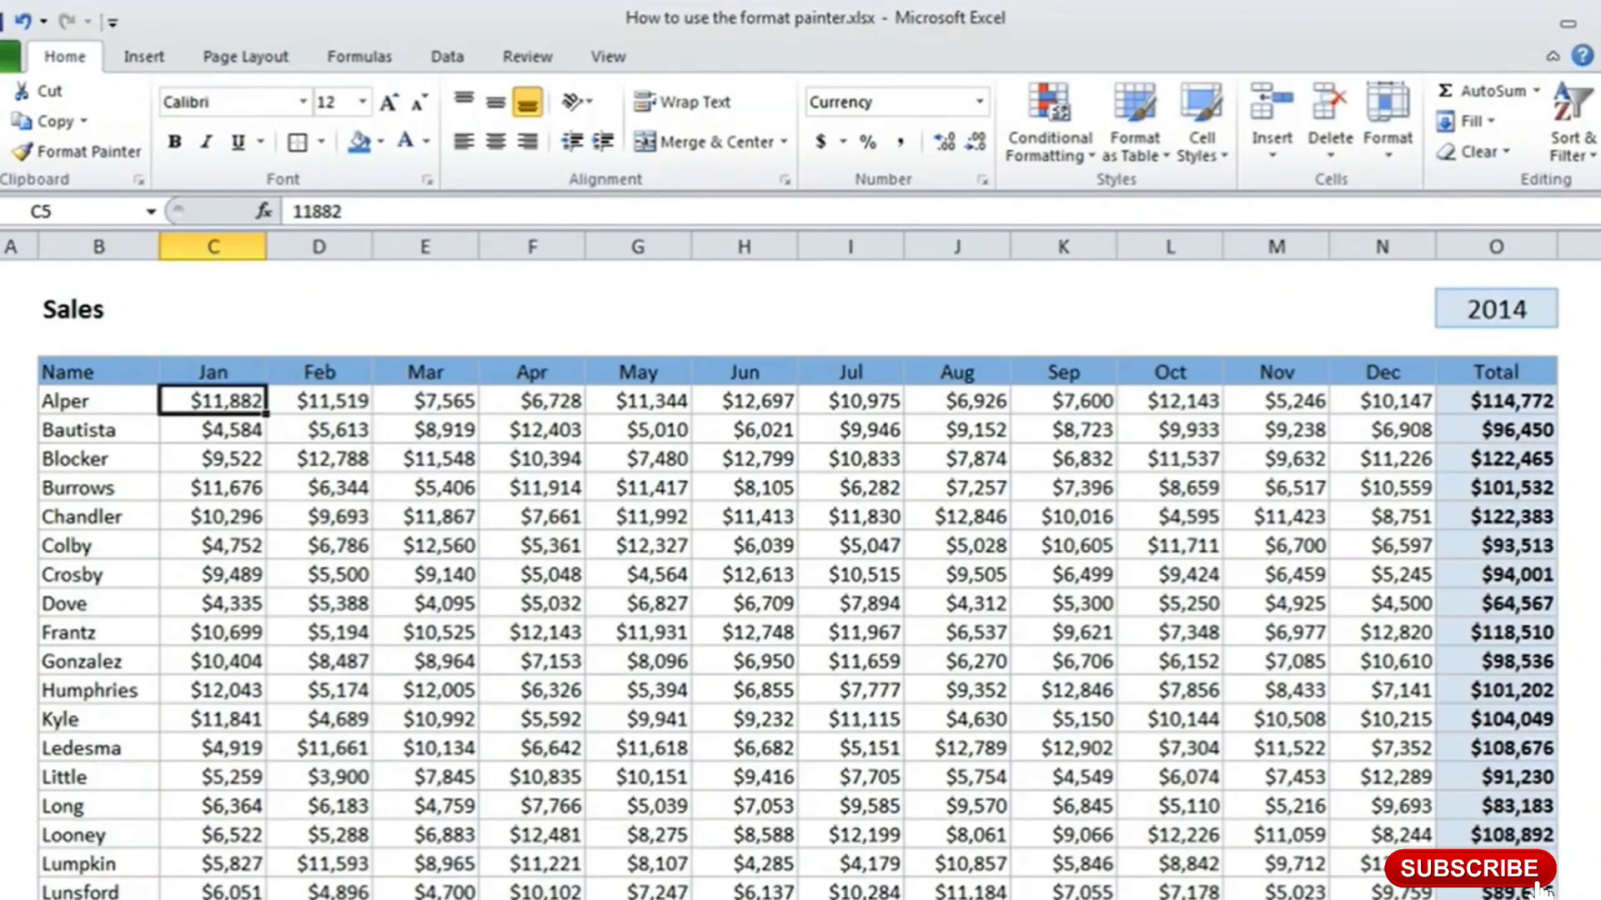
# - Copy the formatting of the entire 2014 sales sheet onto the entire 2015 sales sheet with Format Painter
pyautogui.click(1, 247)
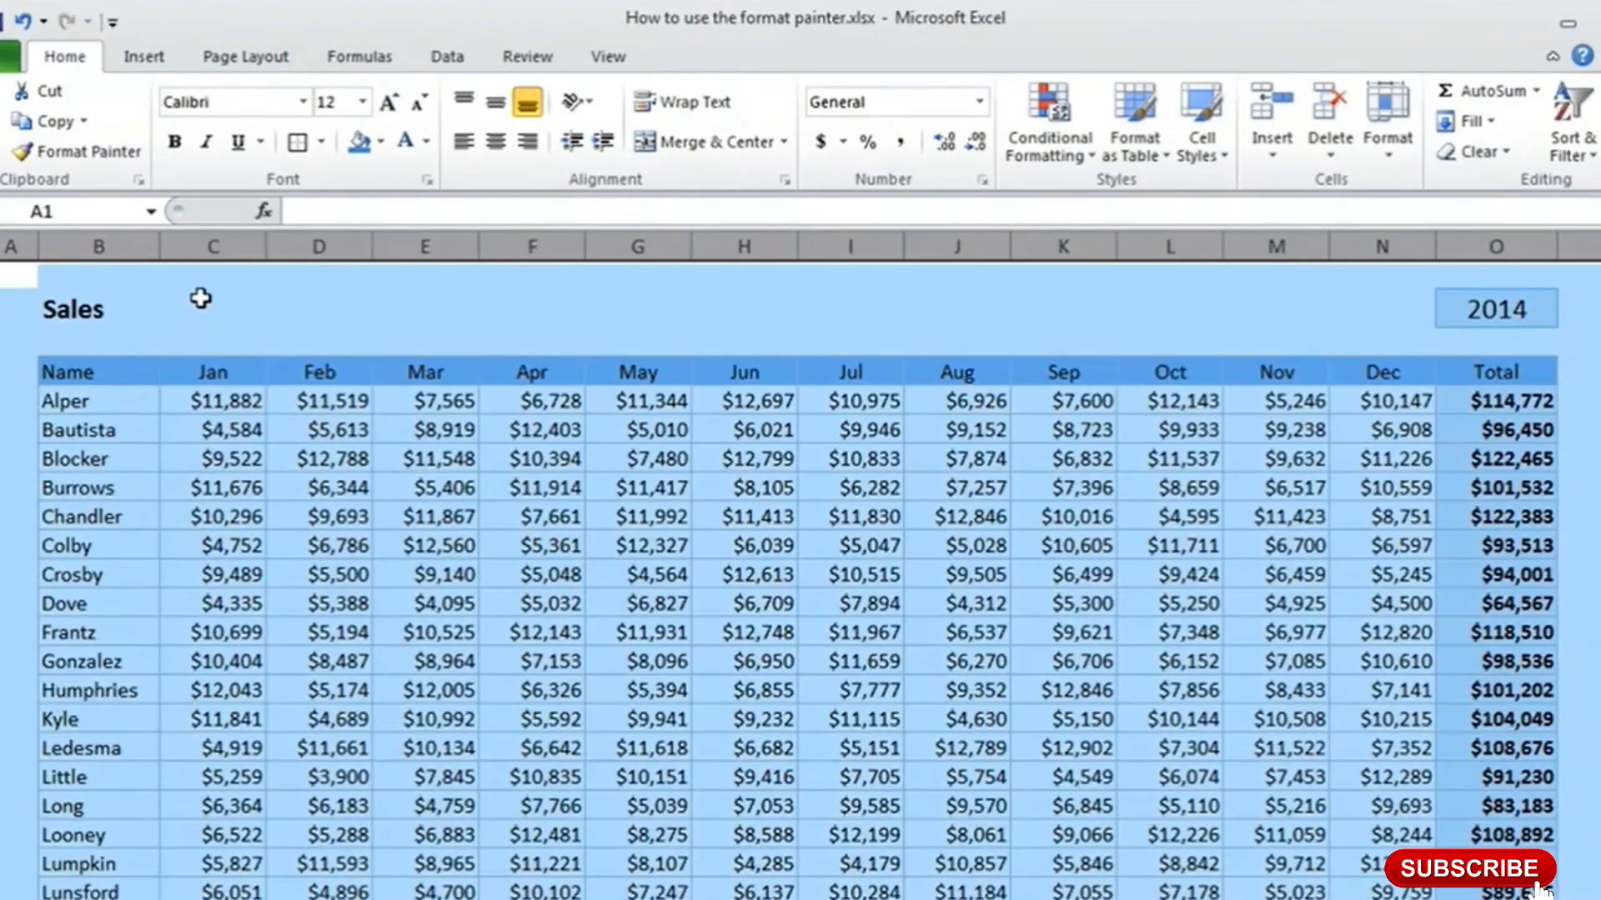
pyautogui.click(116, 155)
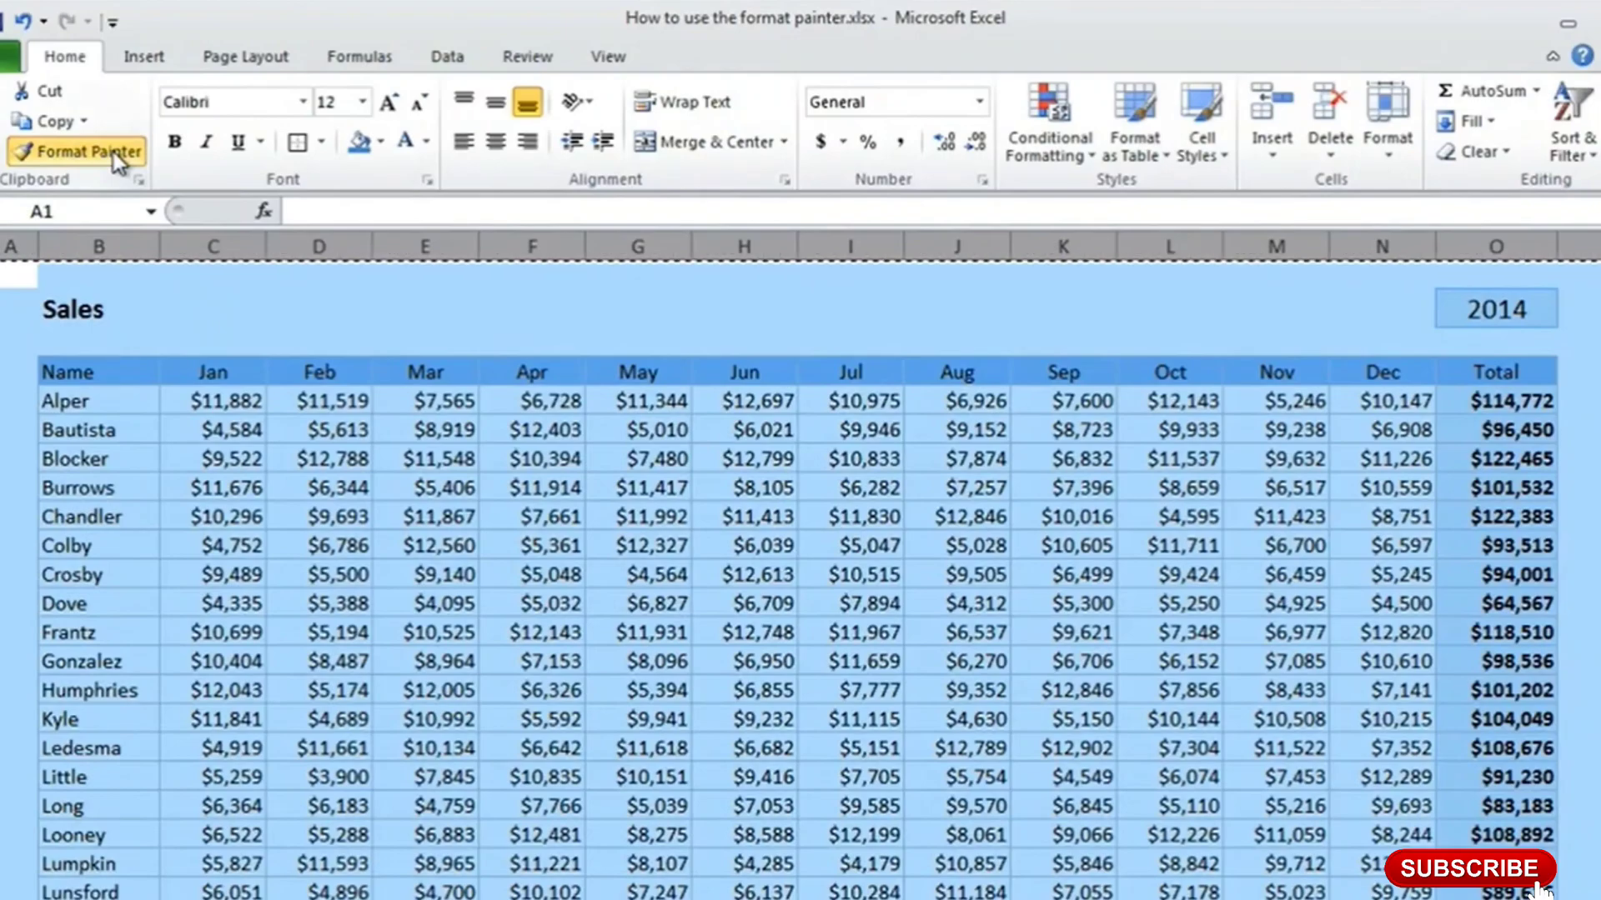
pyautogui.click(313, 898)
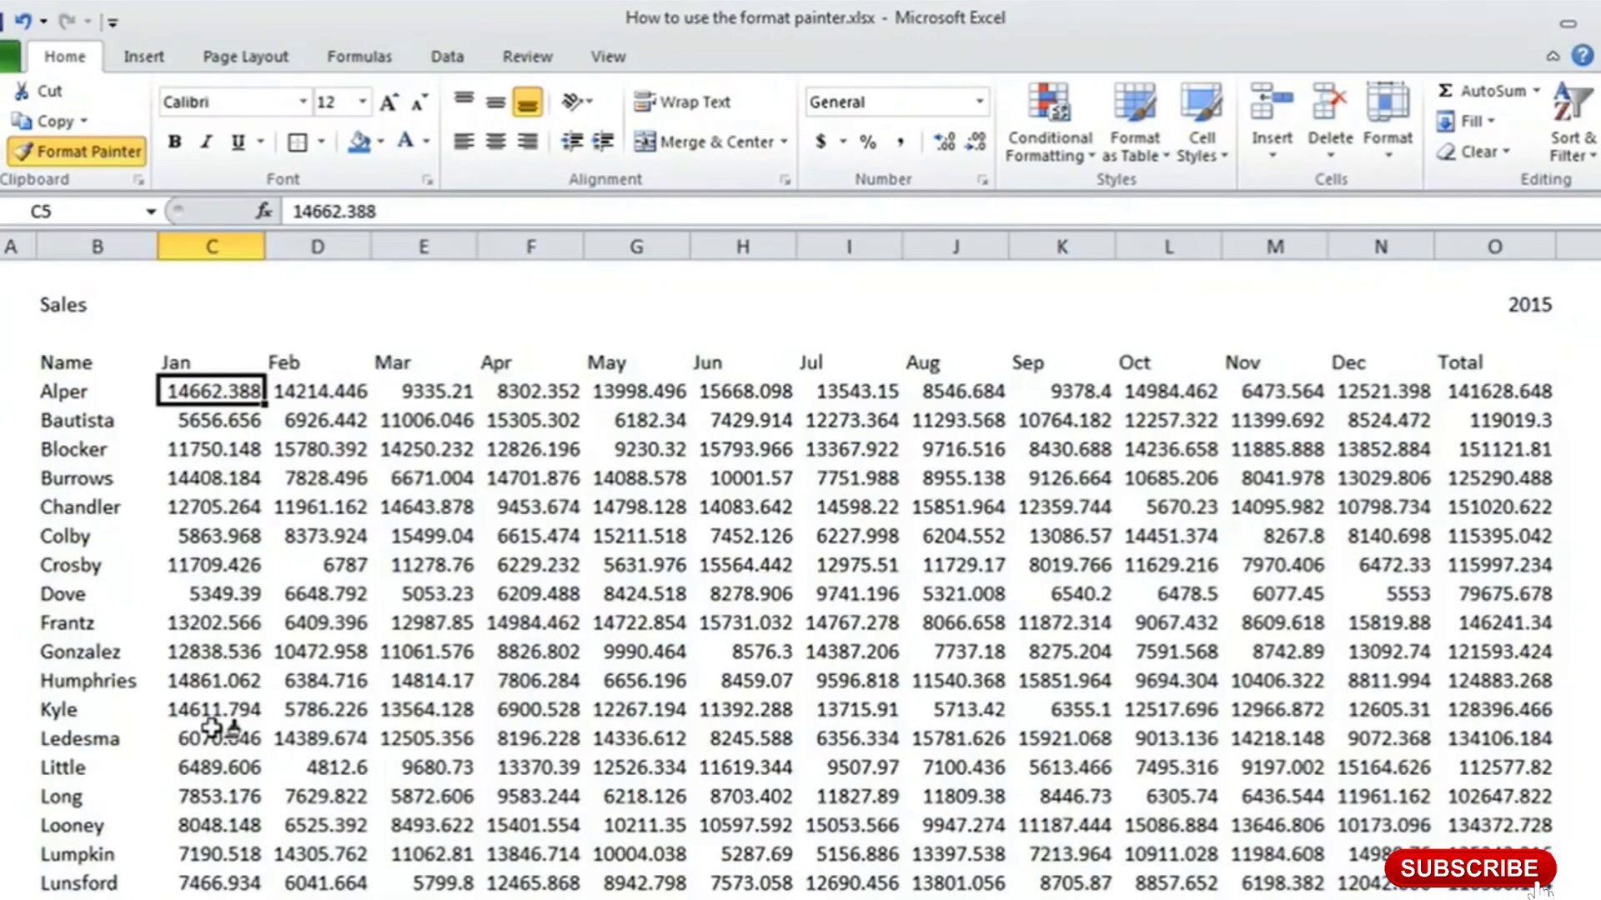
pyautogui.click(222, 306)
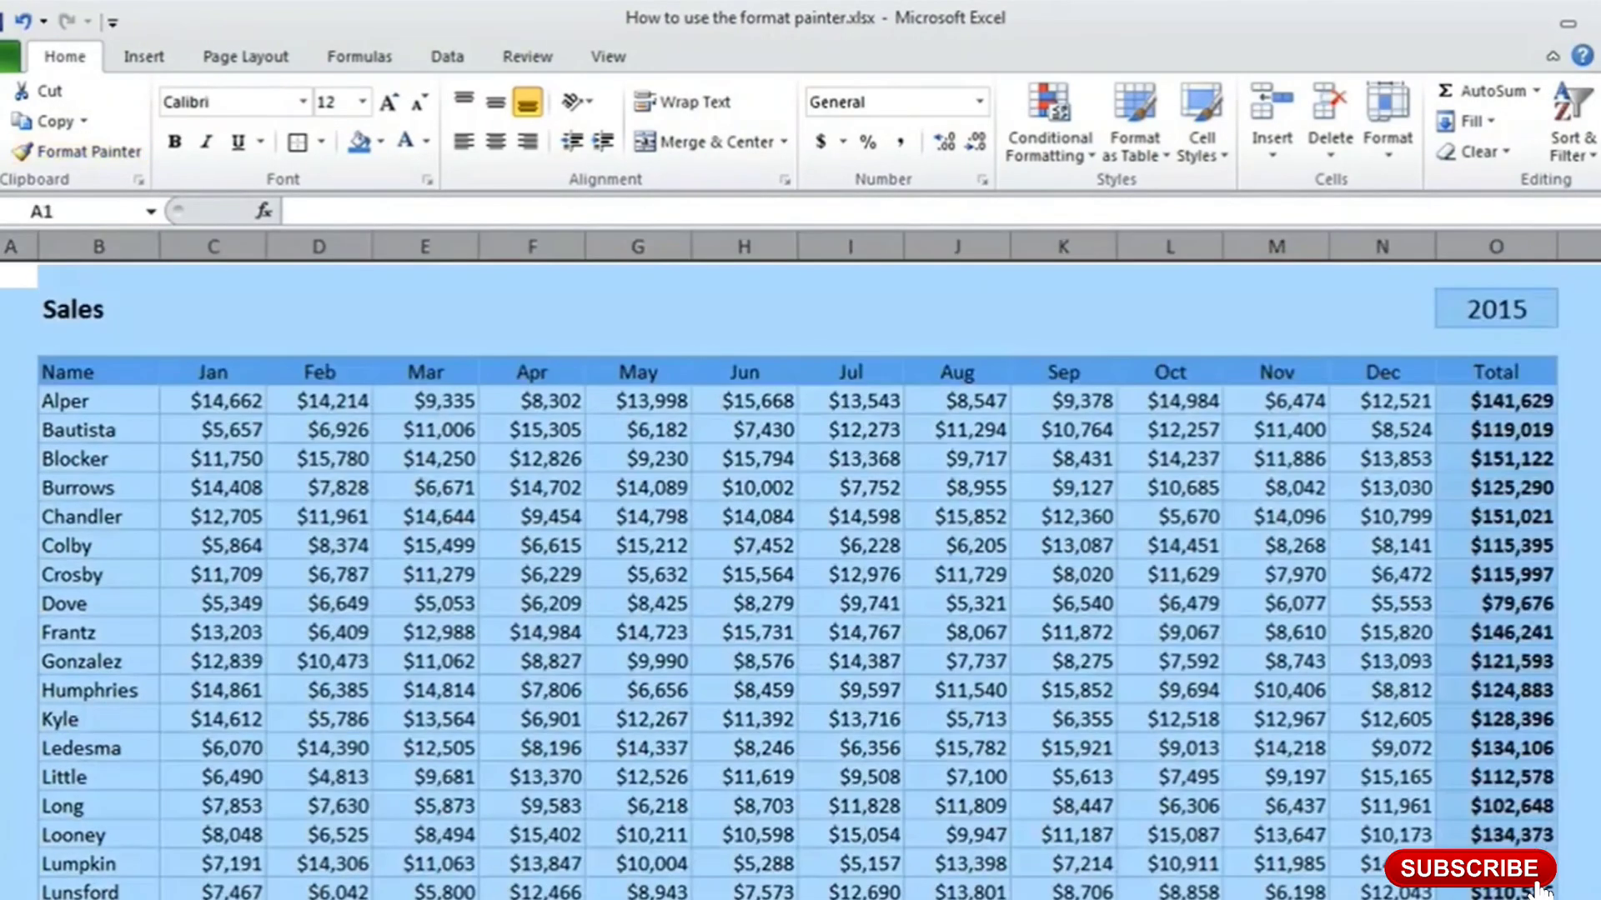
pyautogui.click(349, 310)
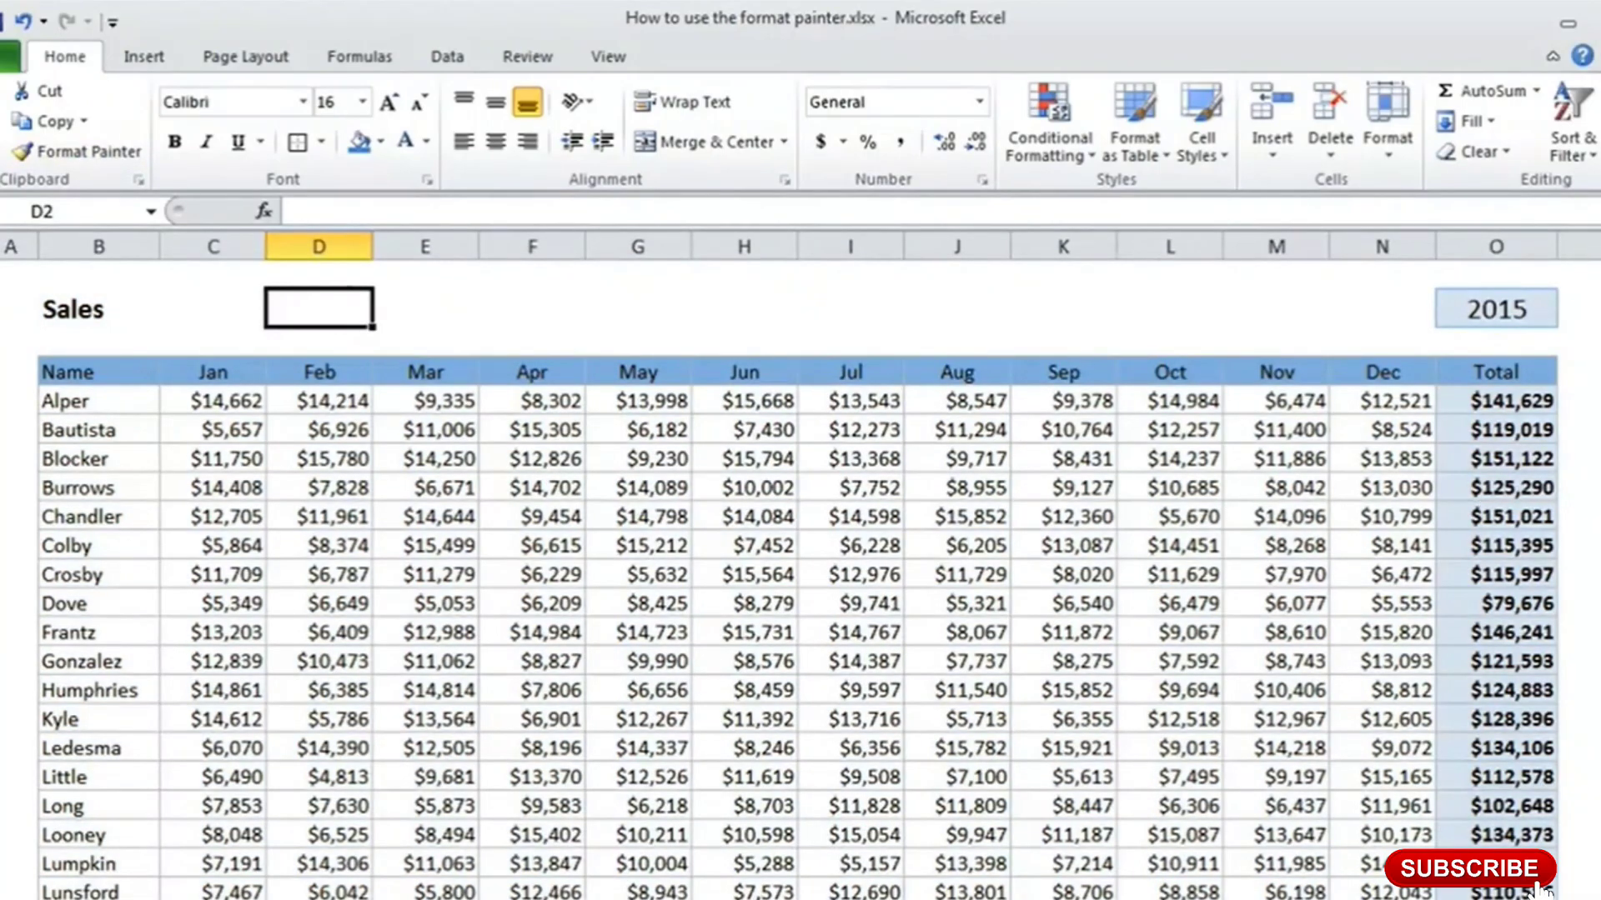
pyautogui.moveTo(1600, 495); pyautogui.dragTo(1600, 276)
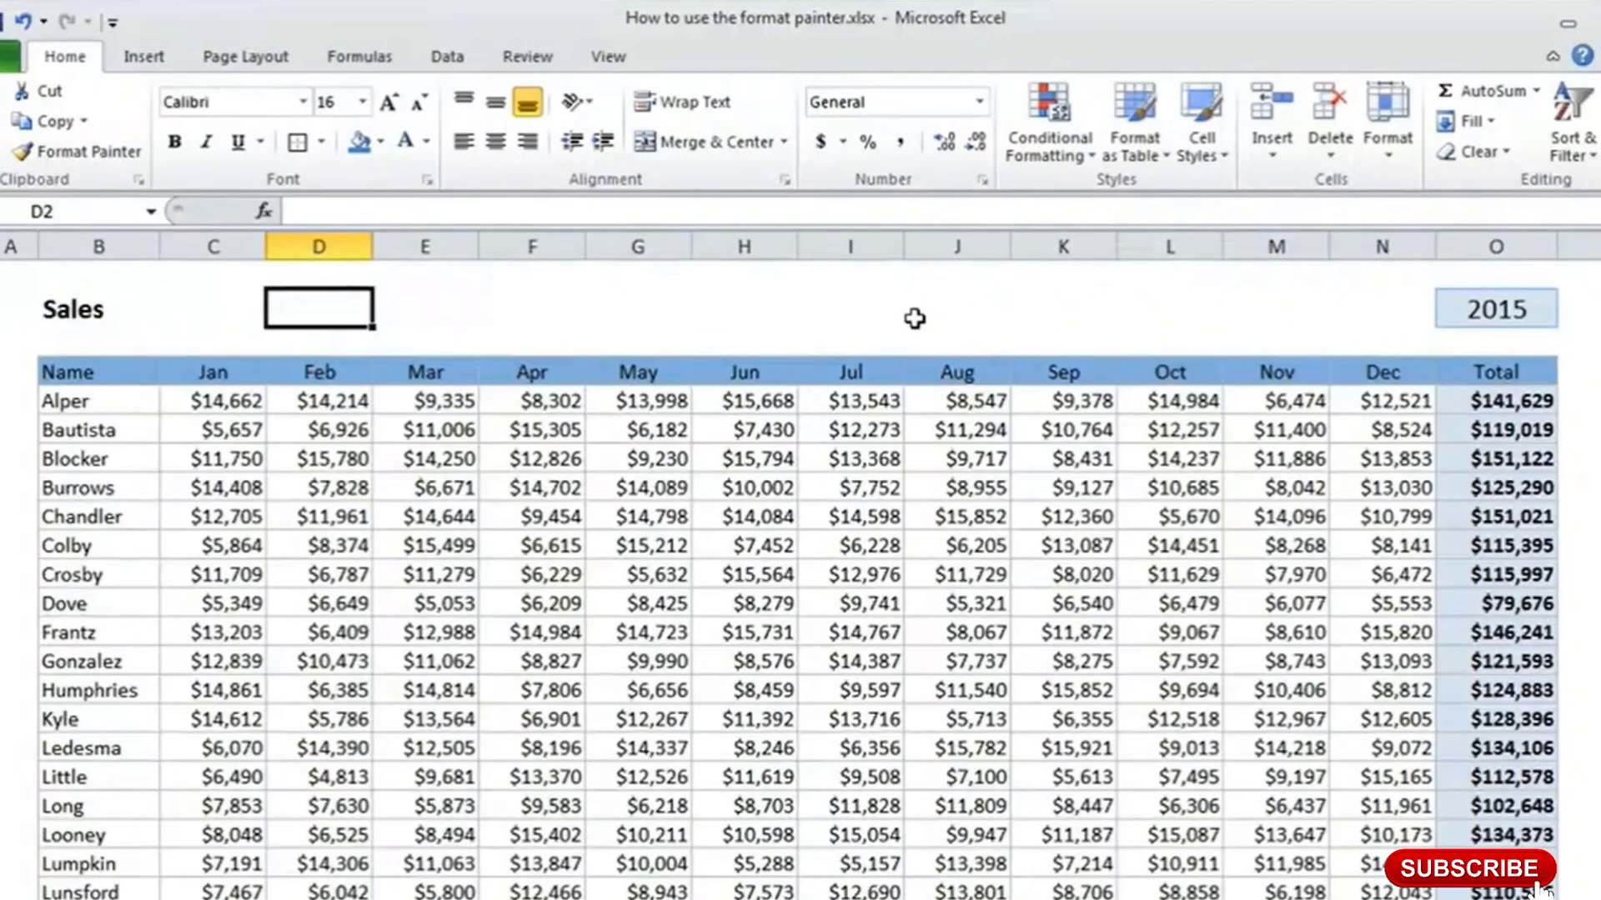